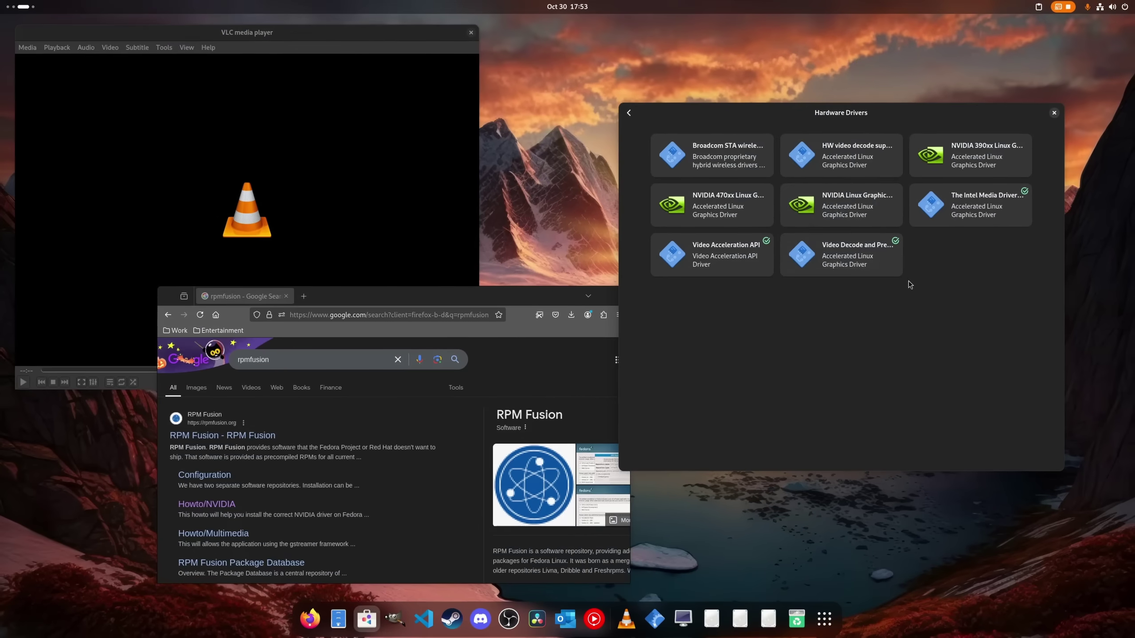
Step: Check the NVIDIA Linux driver details, then open the Dash to Panel extension's details
{"action": "left_click", "coordinate": [863, 204]}
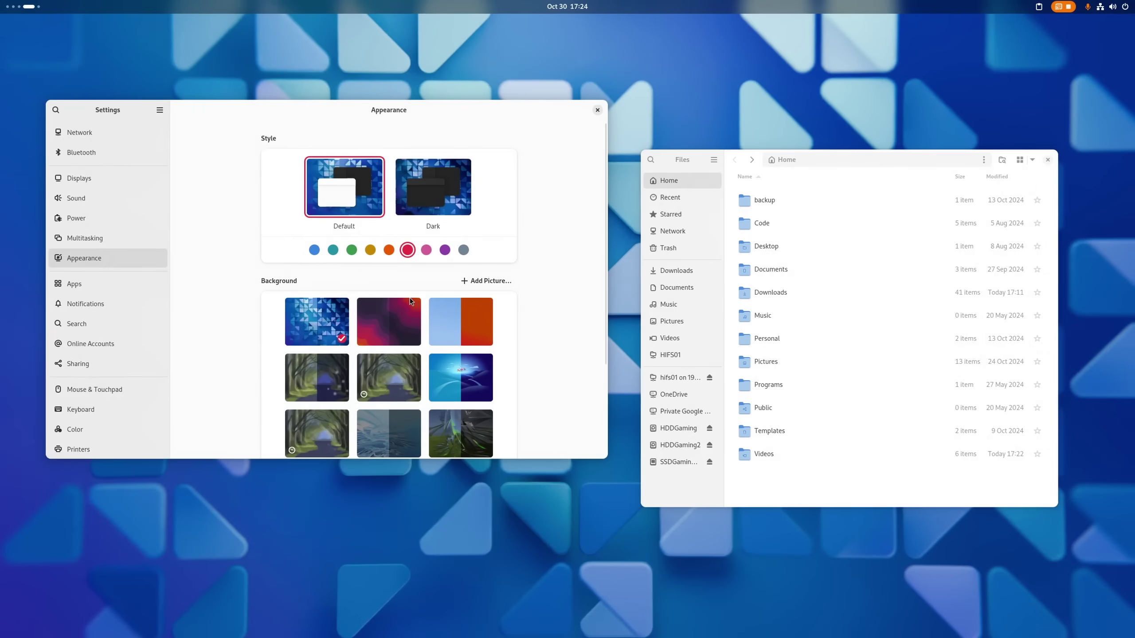
{"action": "key", "text": "super"}
{"action": "left_click", "coordinate": [1102, 6]}
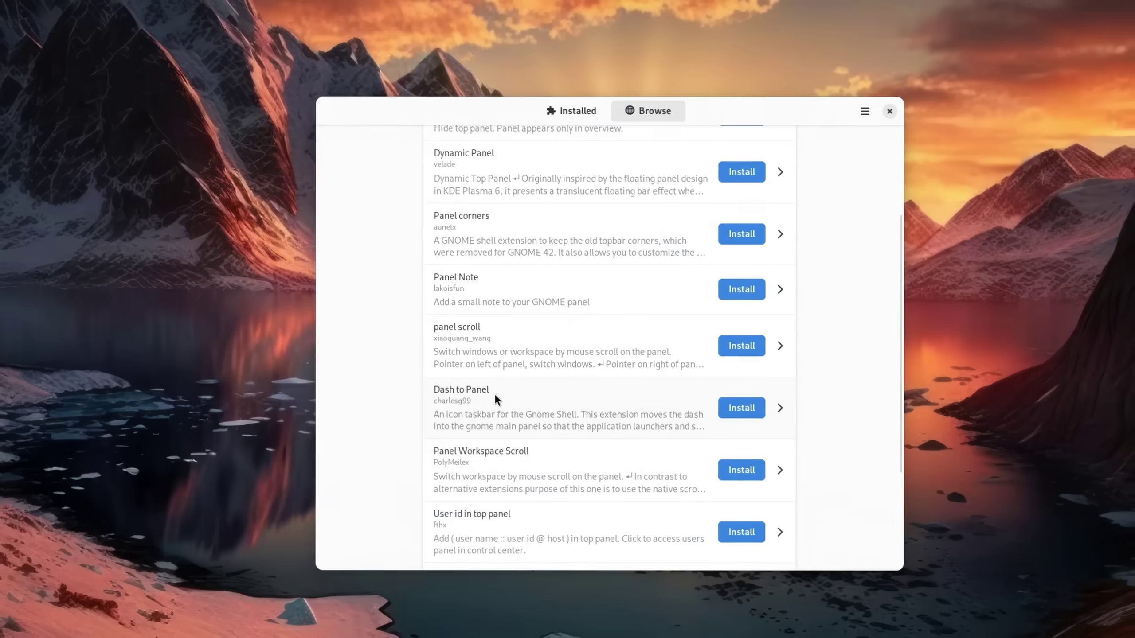
{"action": "left_click", "coordinate": [495, 395]}
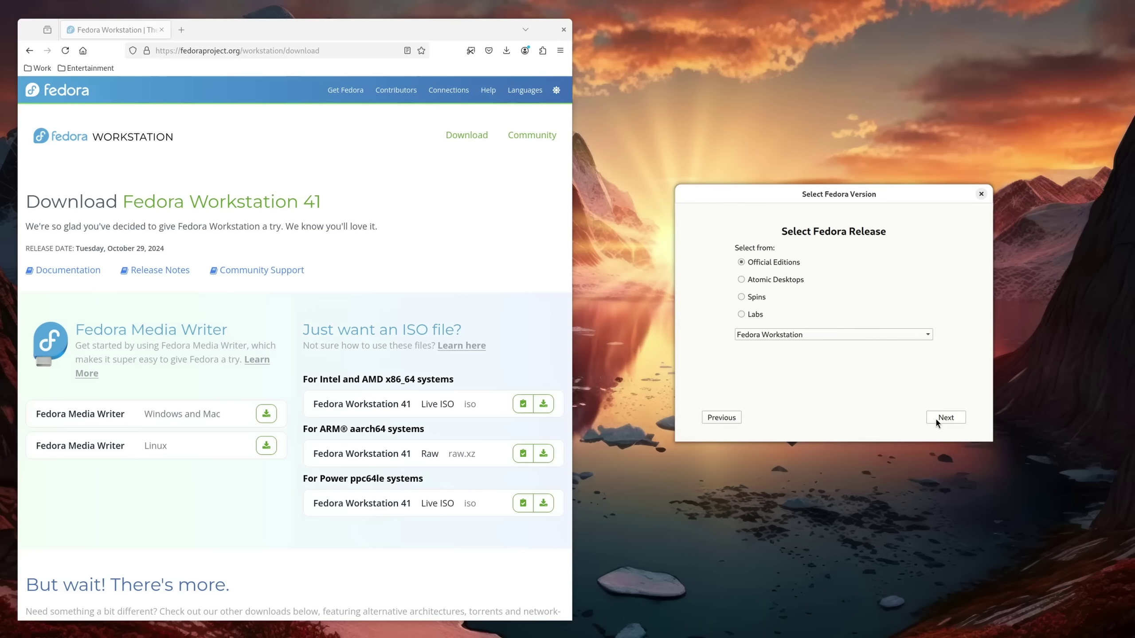
Step: Pass the Fedora release choice, boot UEFI USB Hard Disk first, and start the Fedora 41 download
{"action": "left_click", "coordinate": [940, 420]}
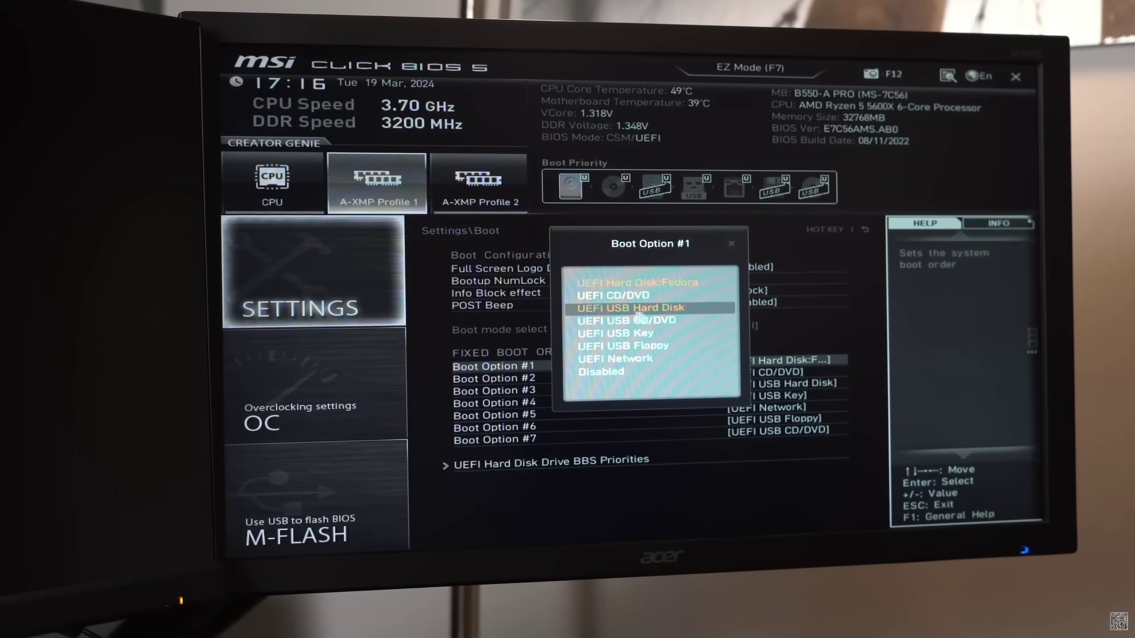
{"action": "left_click", "coordinate": [668, 313]}
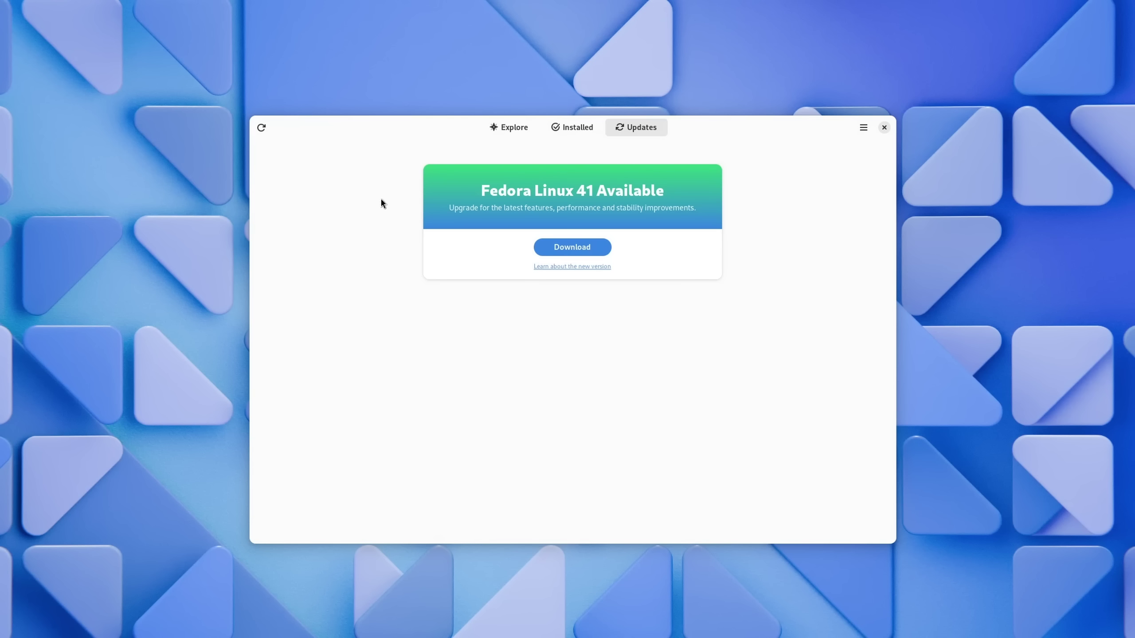
{"action": "left_click", "coordinate": [598, 250]}
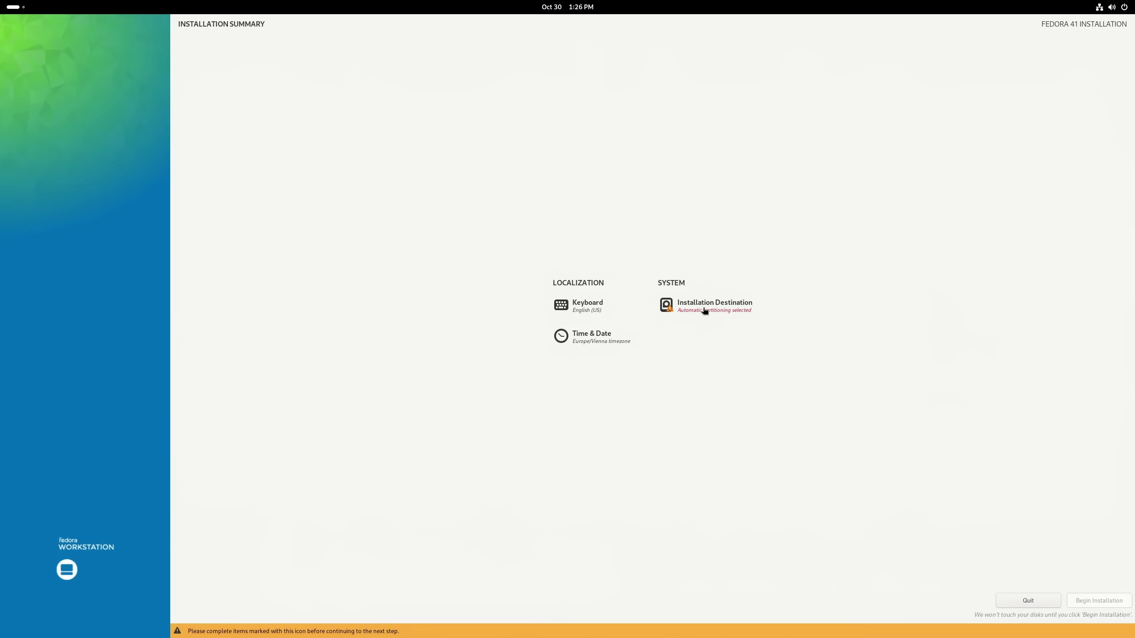
Step: Confirm the 50 GiB QEMU disk as installation destination and choose to reclaim space
{"action": "left_click", "coordinate": [704, 308]}
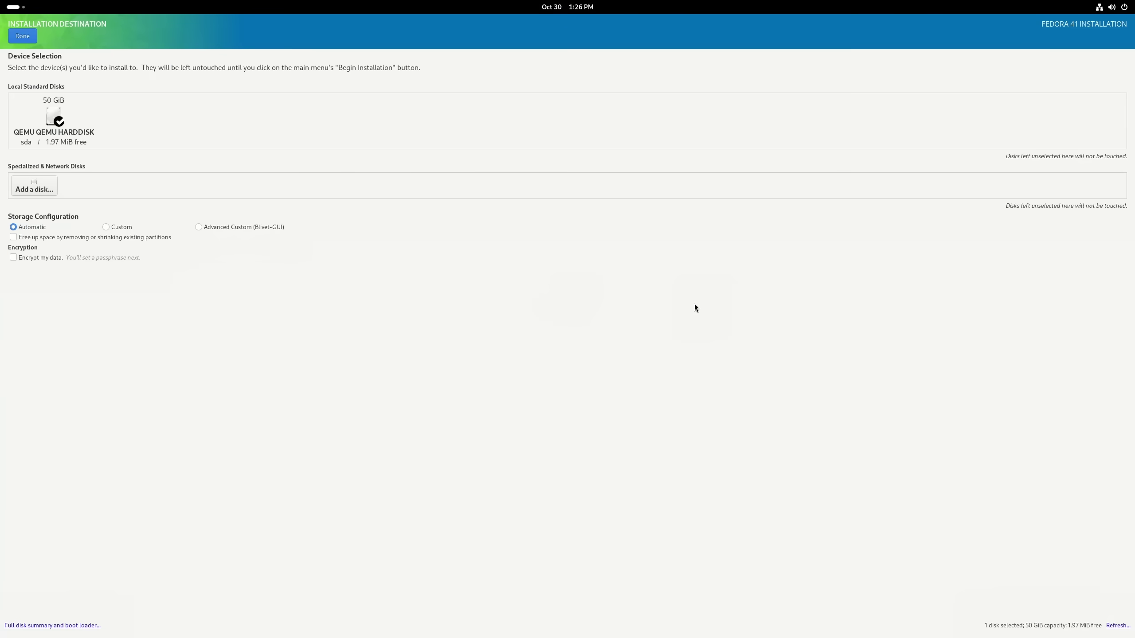
{"action": "left_click", "coordinate": [21, 36]}
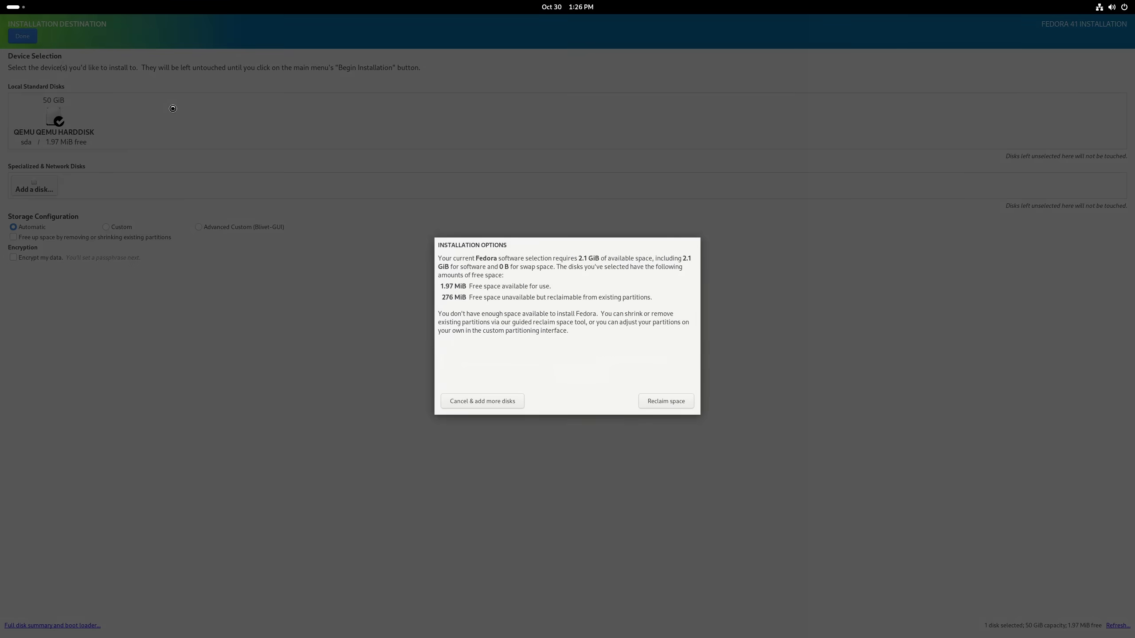
{"action": "left_click", "coordinate": [654, 401]}
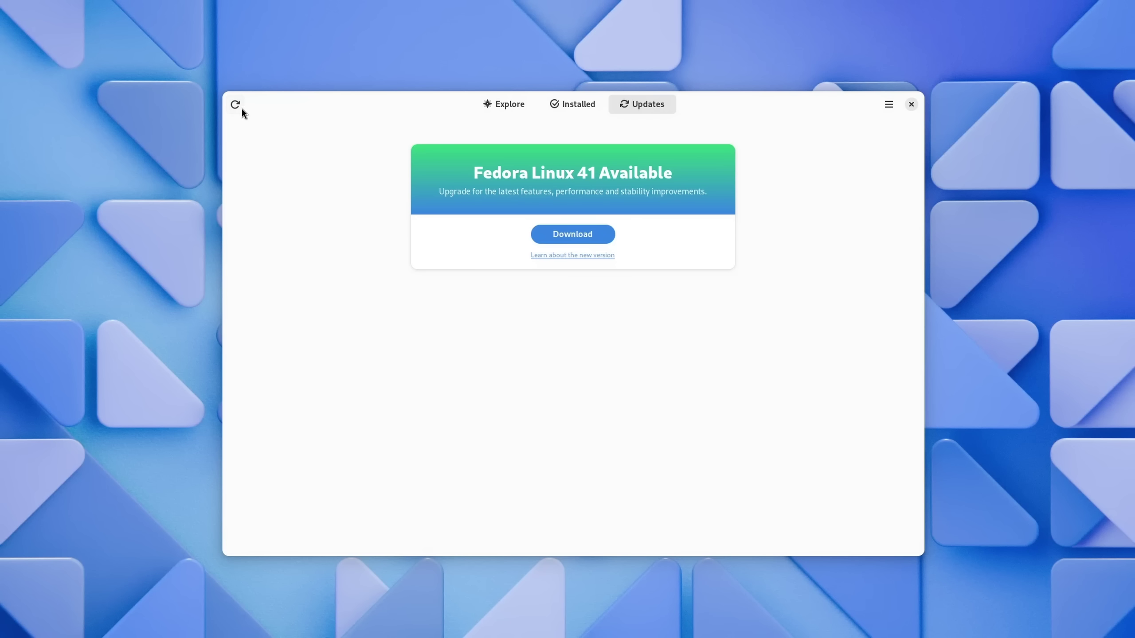
Step: Reload available updates and look through the linux-surface repository's releases list
{"action": "left_click", "coordinate": [241, 107]}
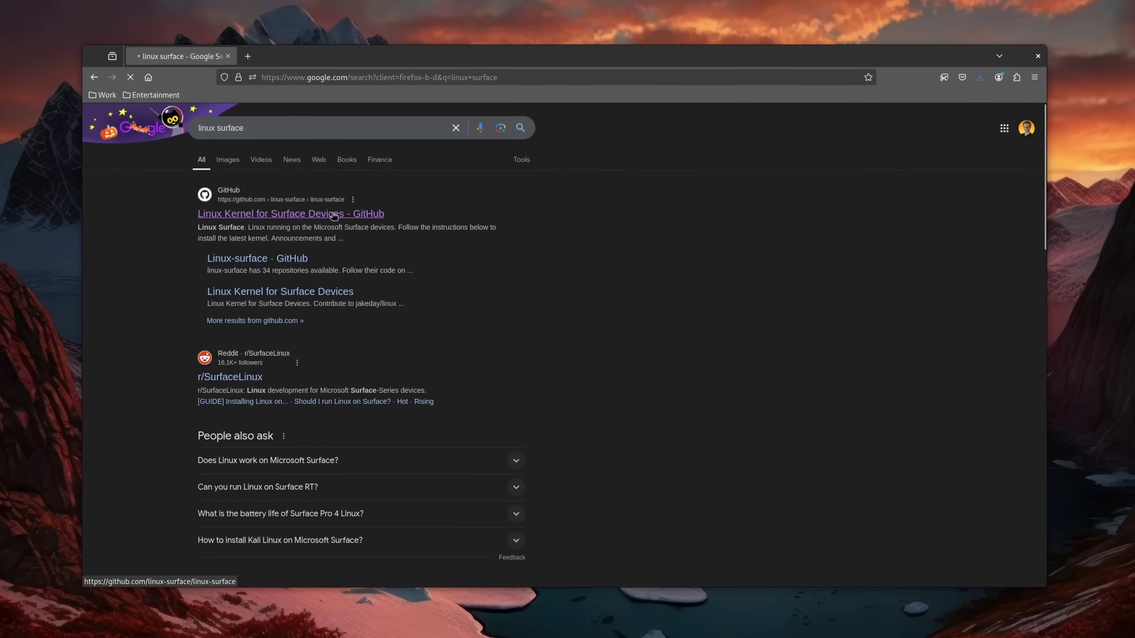
{"action": "left_click", "coordinate": [331, 213]}
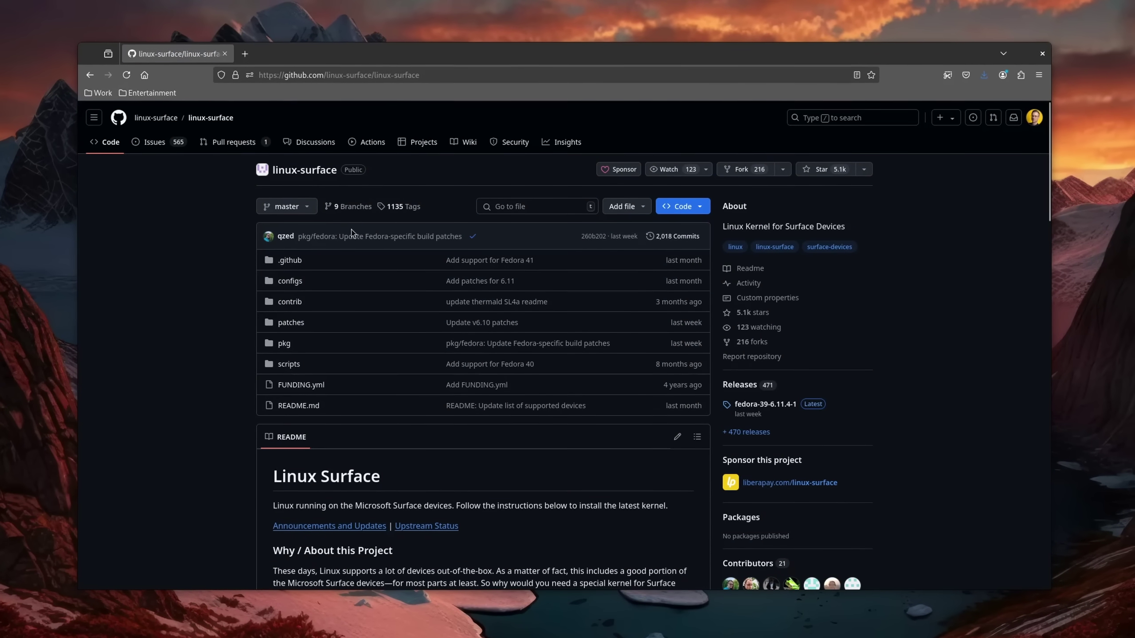
{"action": "left_click", "coordinate": [755, 387]}
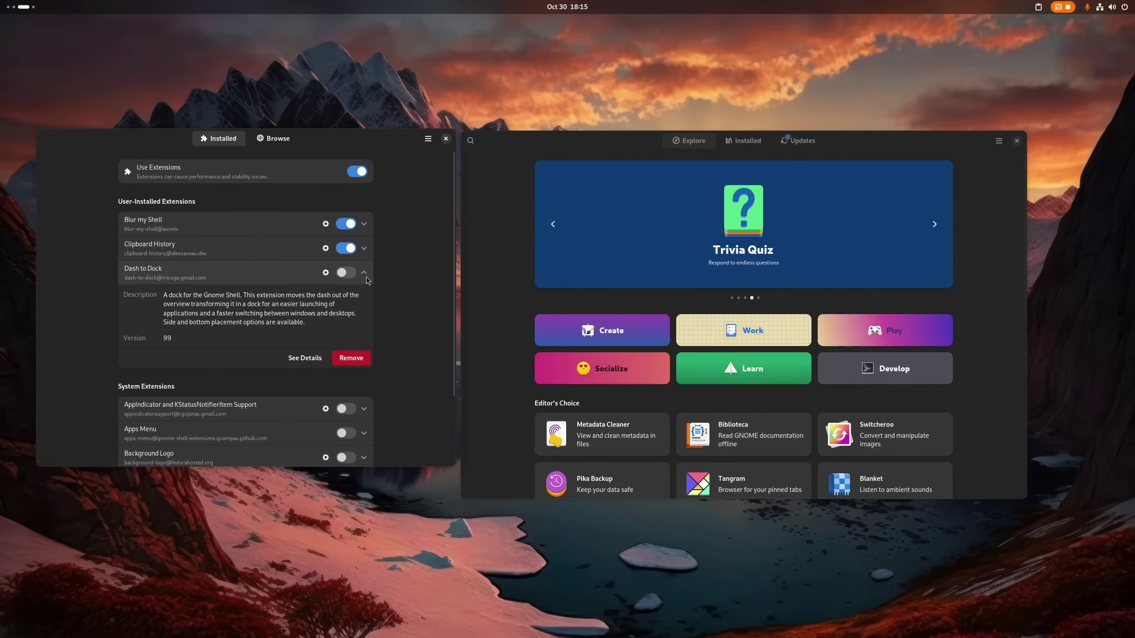
{"action": "left_click", "coordinate": [363, 274]}
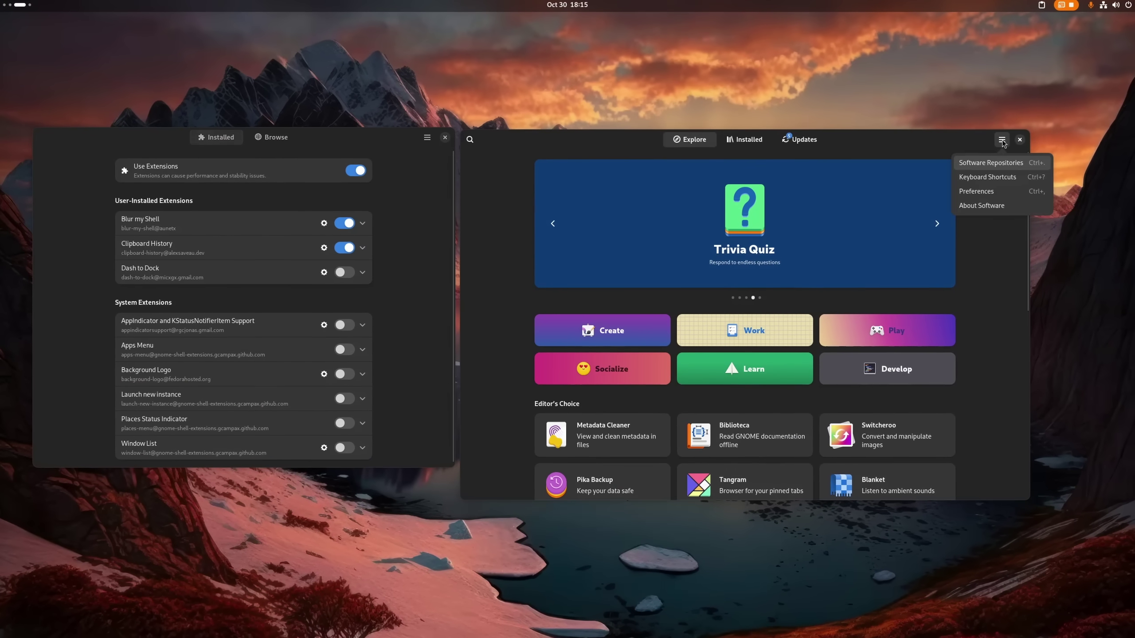
Step: Scroll the Software Repositories list to the RPM Fusion Fedora 41 Nonfree Updates source
{"action": "left_click", "coordinate": [991, 163]}
{"action": "scroll", "coordinate": [847, 299], "scroll_direction": "down", "scroll_amount": 5}
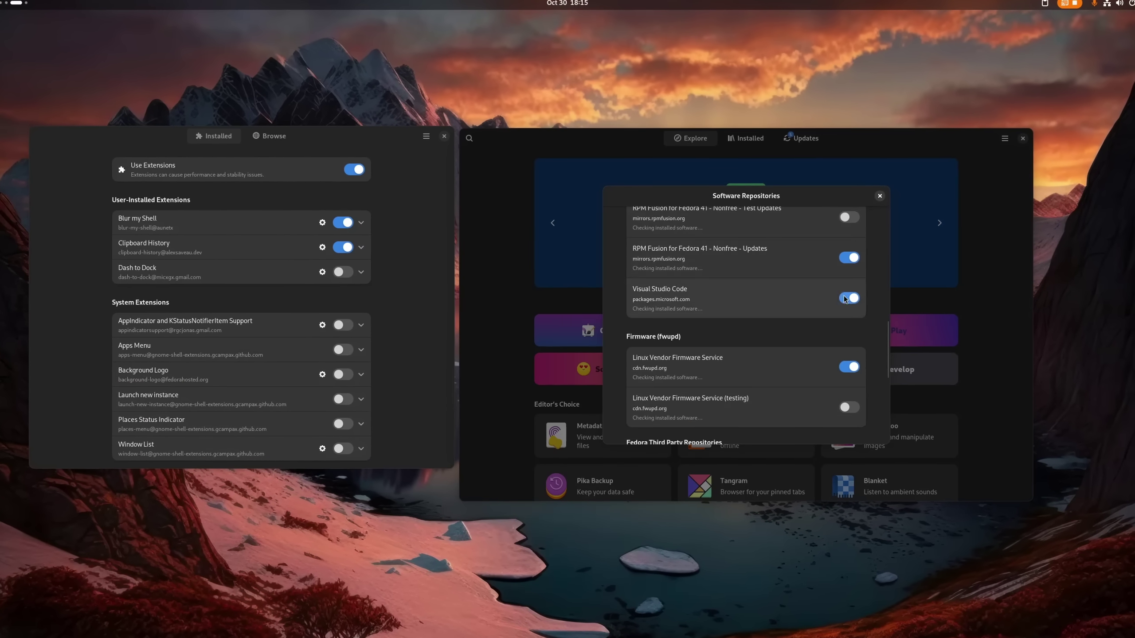
{"action": "scroll", "coordinate": [847, 299], "scroll_direction": "down", "scroll_amount": 3}
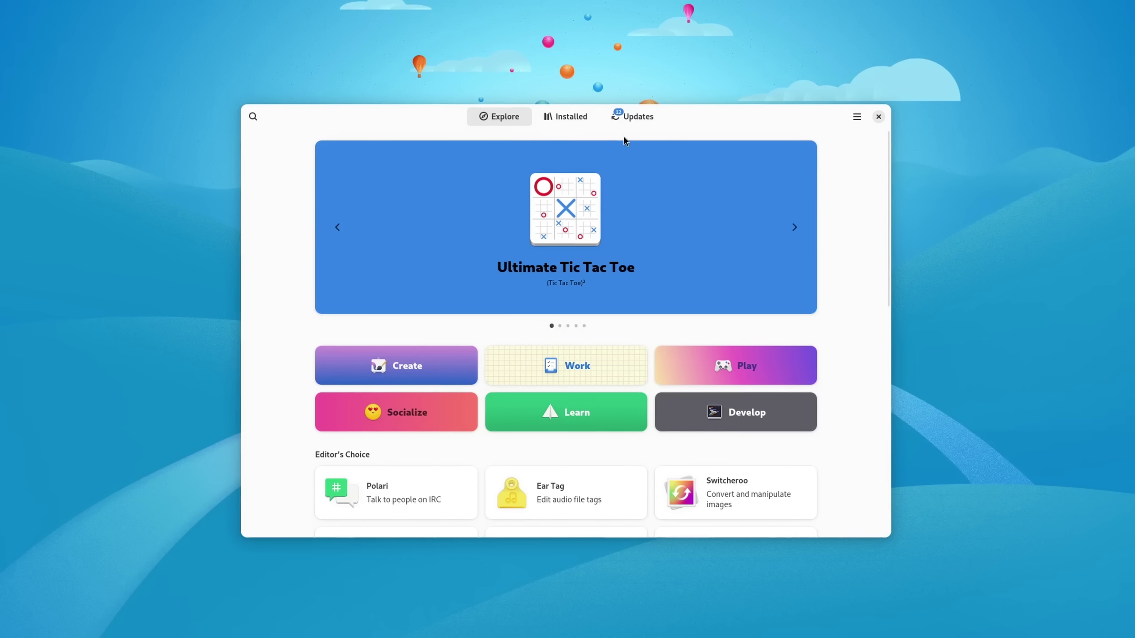
Step: Review the packages in System Updates, then start downloading the pending updates
{"action": "left_click", "coordinate": [633, 116]}
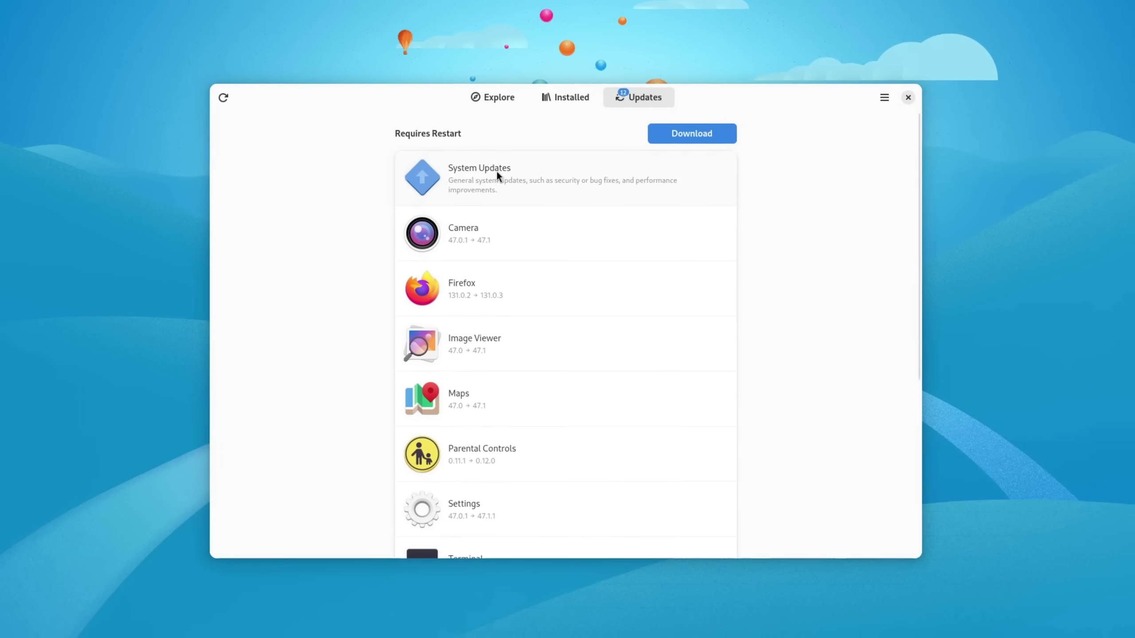
{"action": "left_click", "coordinate": [498, 170]}
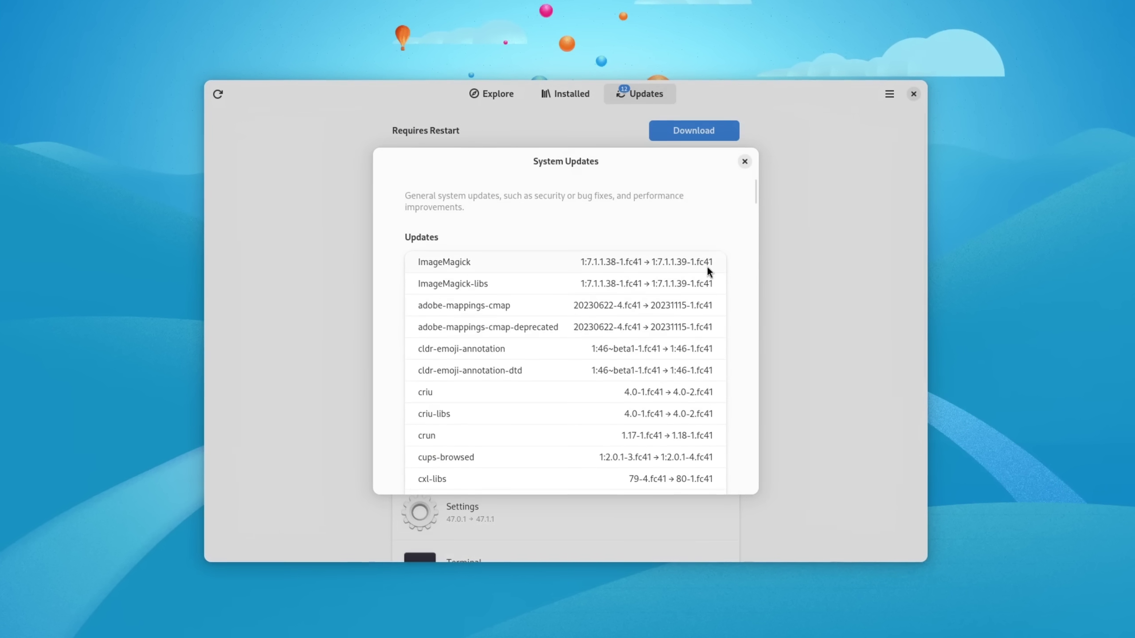
{"action": "left_click", "coordinate": [743, 162]}
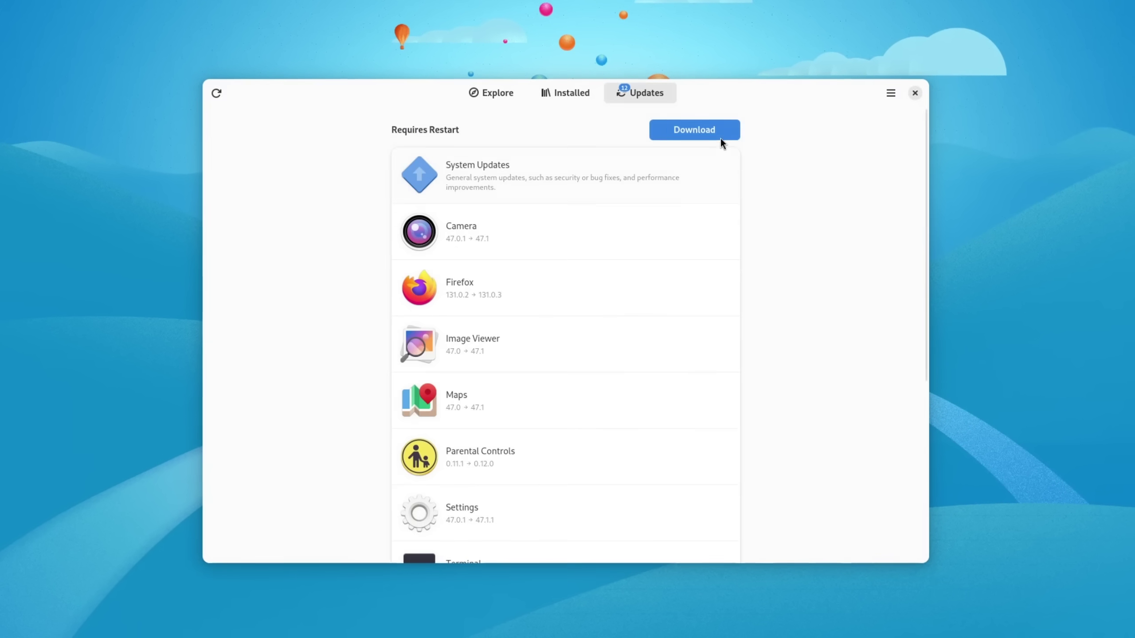
{"action": "left_click", "coordinate": [720, 139]}
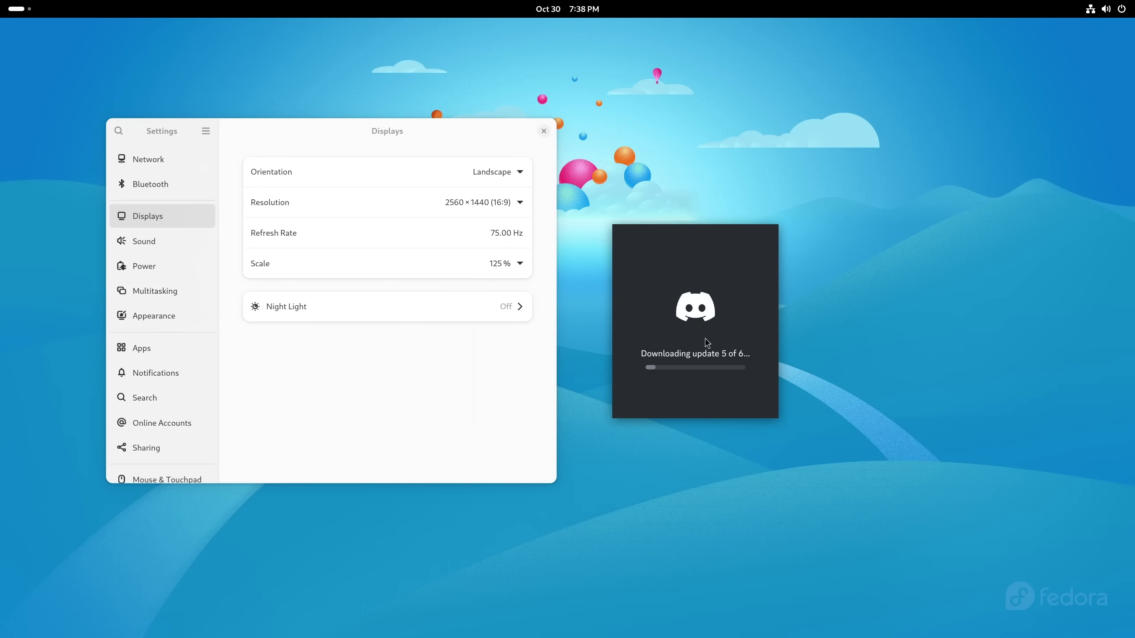
Step: Check the display scale choices, then expand the Acer 24" monitor's Refresh Rate options
{"action": "left_click", "coordinate": [518, 264]}
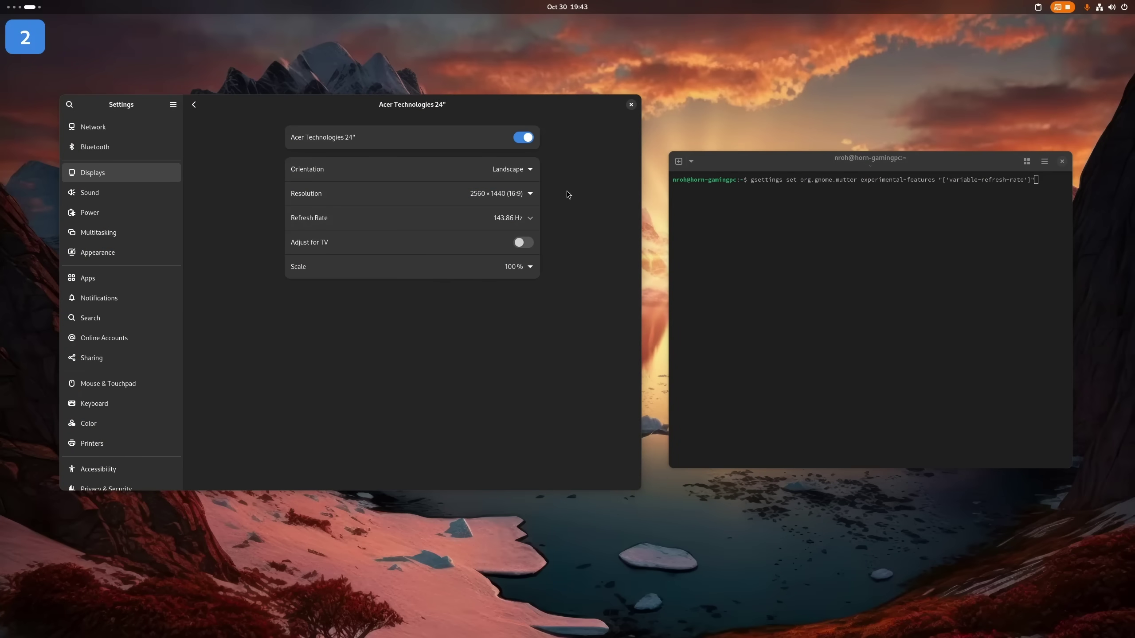
{"action": "left_click", "coordinate": [527, 220]}
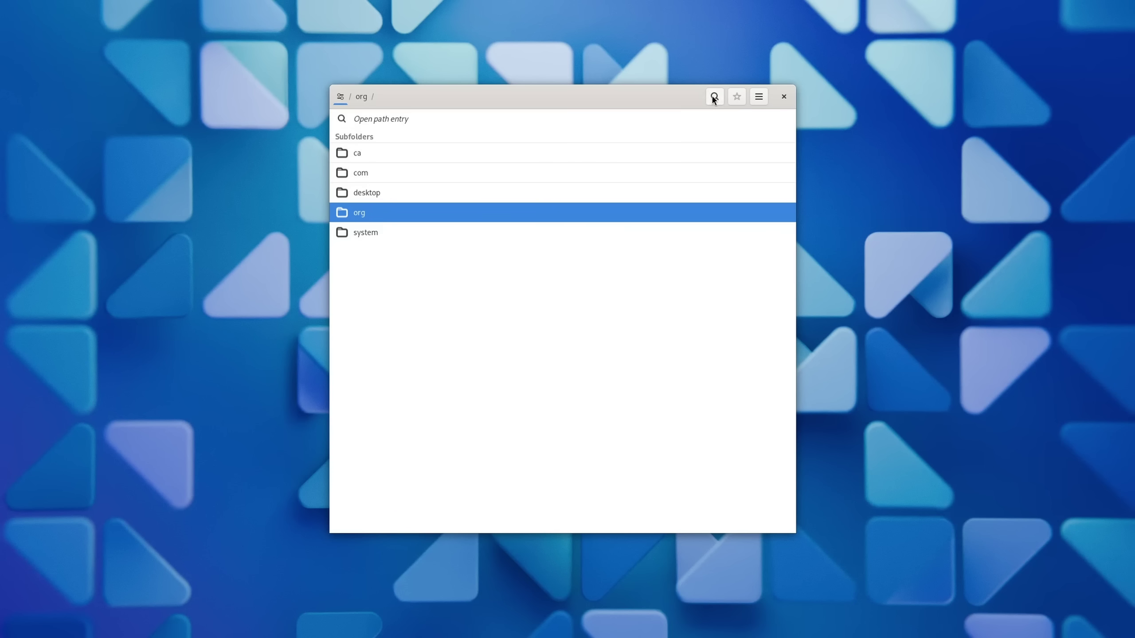
Step: Find mutter's experimental-features key via 'experi', disable its default and set variable-refresh-rate
{"action": "left_click", "coordinate": [713, 96]}
{"action": "type", "text": "experi"}
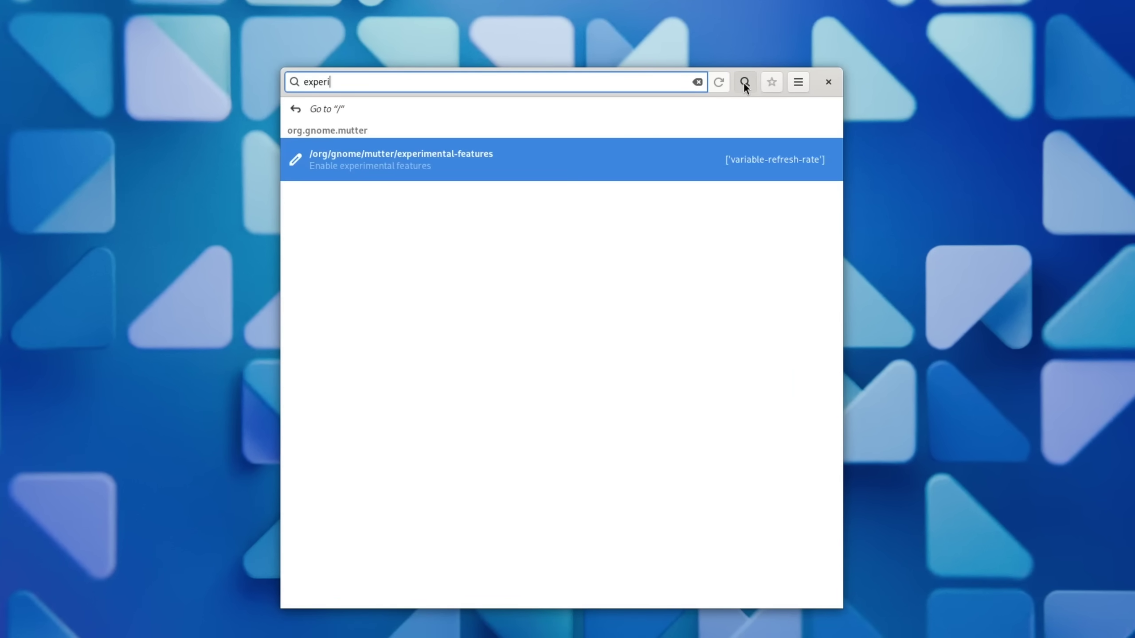
{"action": "key", "text": "Return"}
{"action": "left_click", "coordinate": [454, 476]}
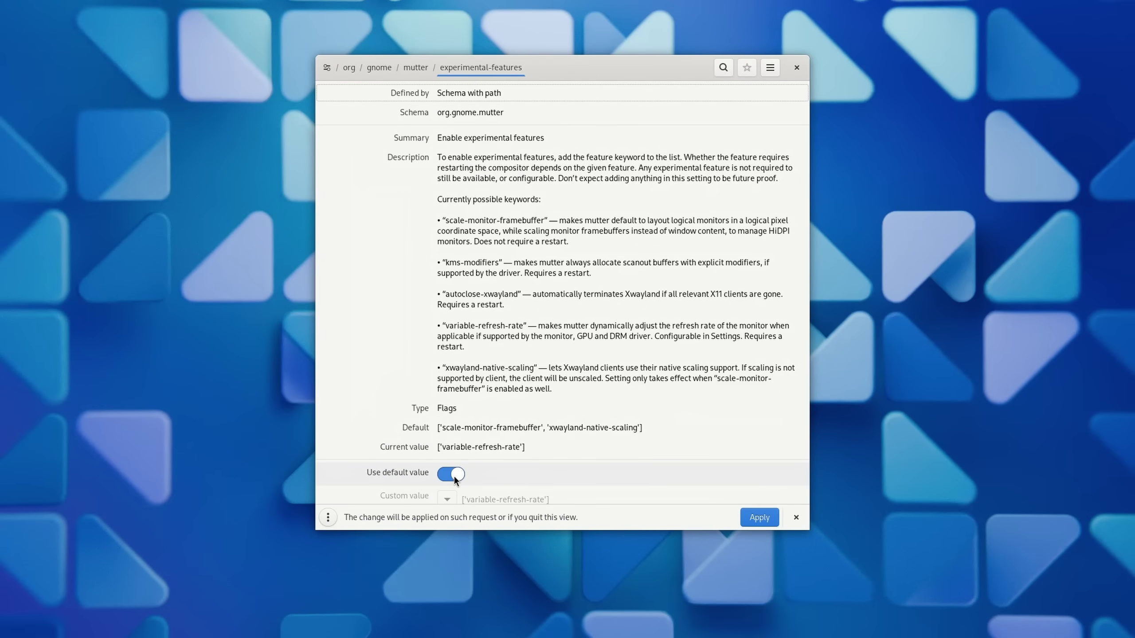
{"action": "left_click", "coordinate": [453, 476]}
{"action": "left_click", "coordinate": [447, 500]}
{"action": "left_click", "coordinate": [499, 411]}
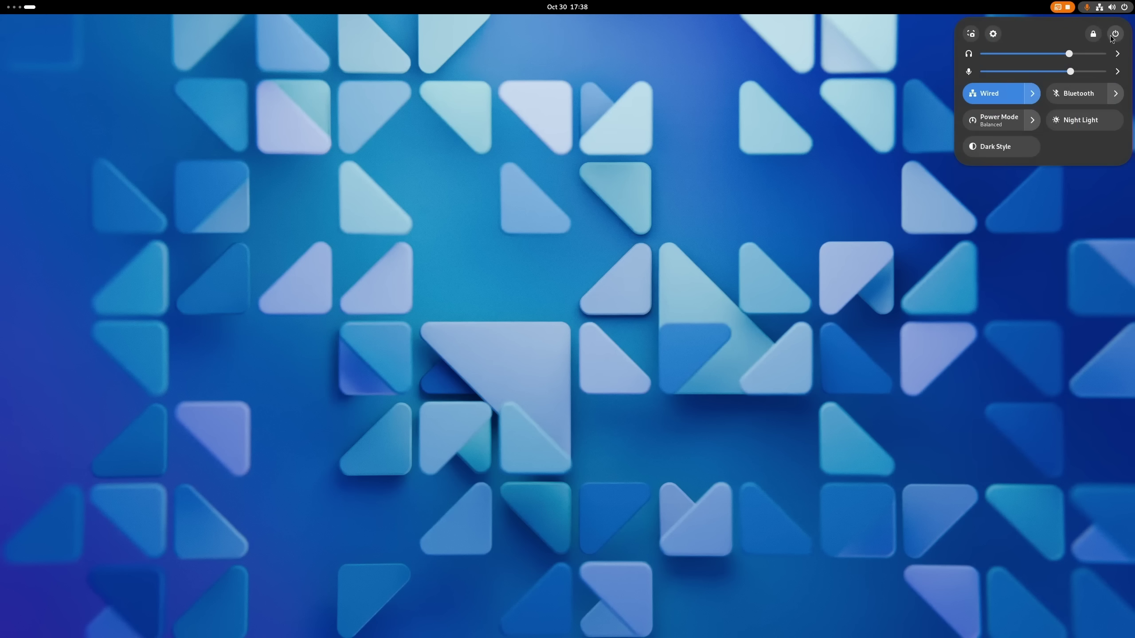
Step: Log out and back in, then turn on Variable Refresh Rate for the Acer Technologies 24" display
{"action": "left_click", "coordinate": [1116, 34]}
{"action": "left_click", "coordinate": [1025, 143]}
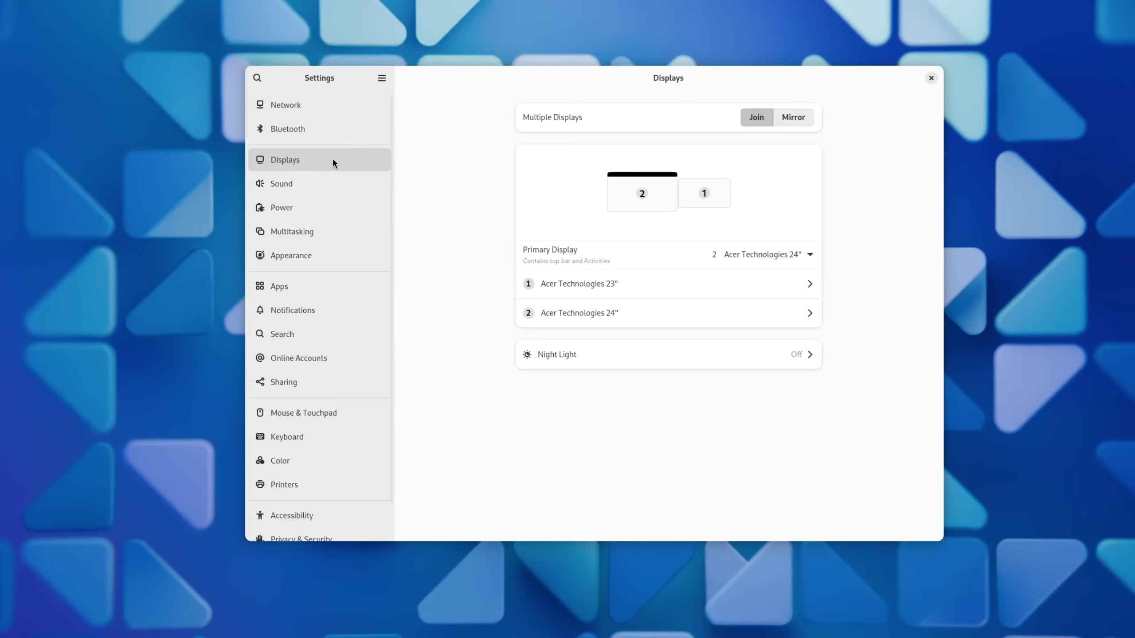
{"action": "left_click", "coordinate": [670, 313]}
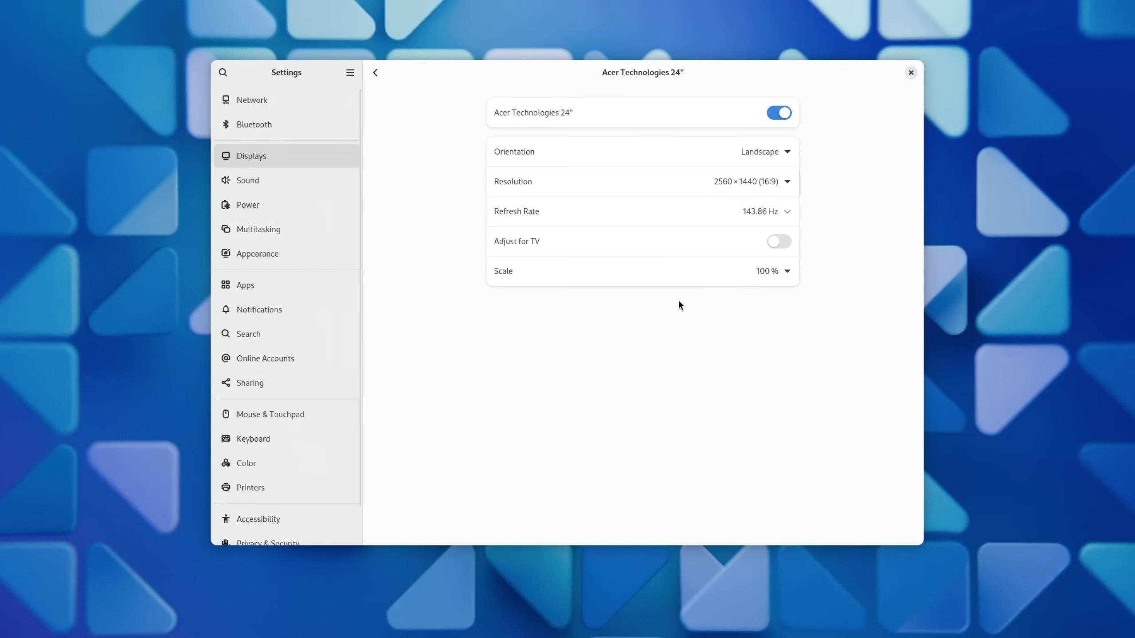
{"action": "left_click", "coordinate": [759, 209]}
{"action": "left_click", "coordinate": [778, 241]}
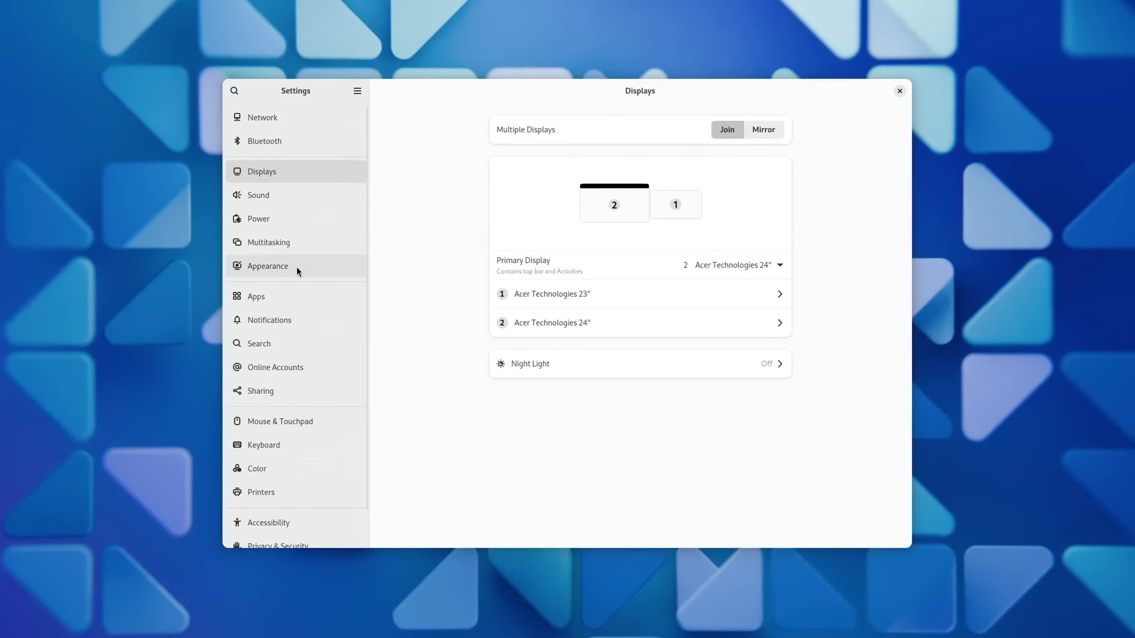
Step: In Appearance, choose the Dark style and the sunset mountain lake background
{"action": "left_click", "coordinate": [297, 268]}
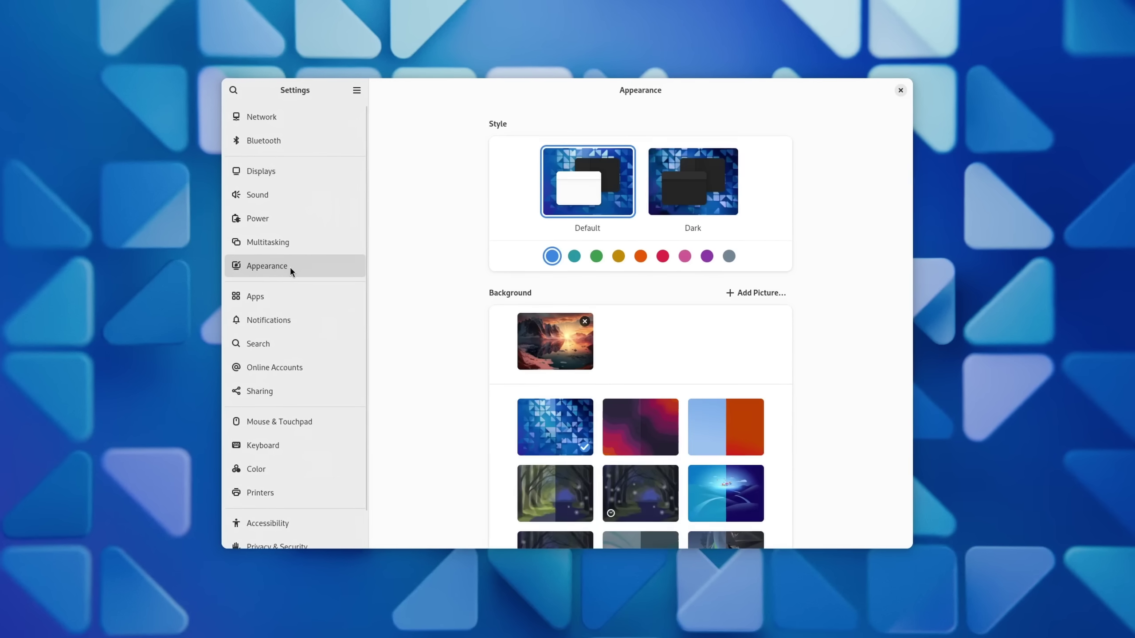
{"action": "left_click", "coordinate": [682, 188]}
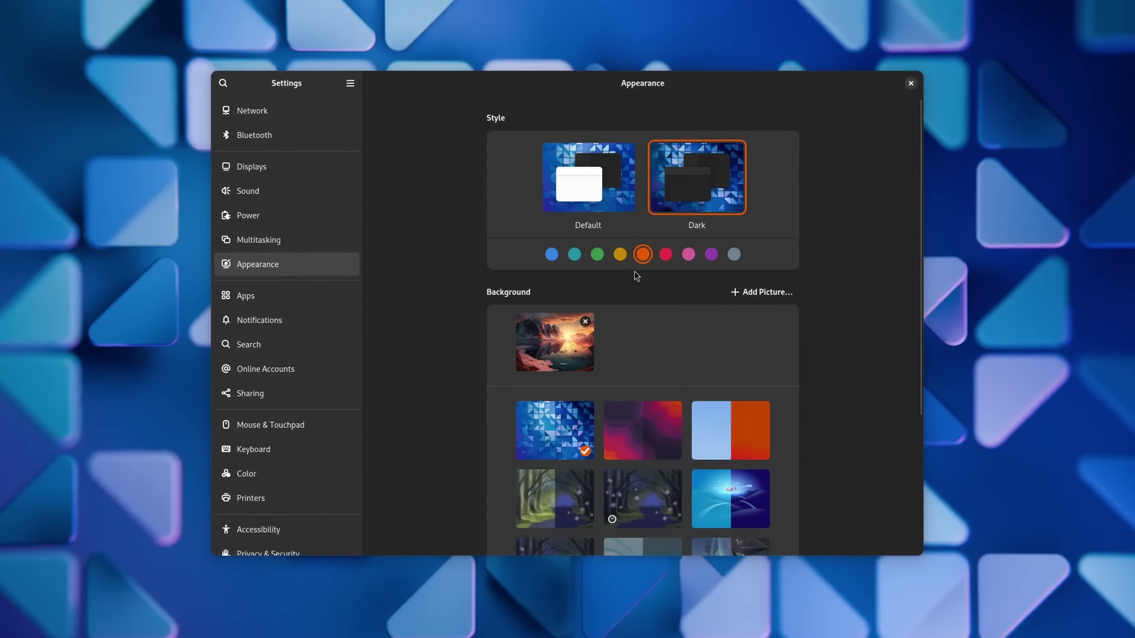
{"action": "left_click", "coordinate": [581, 338]}
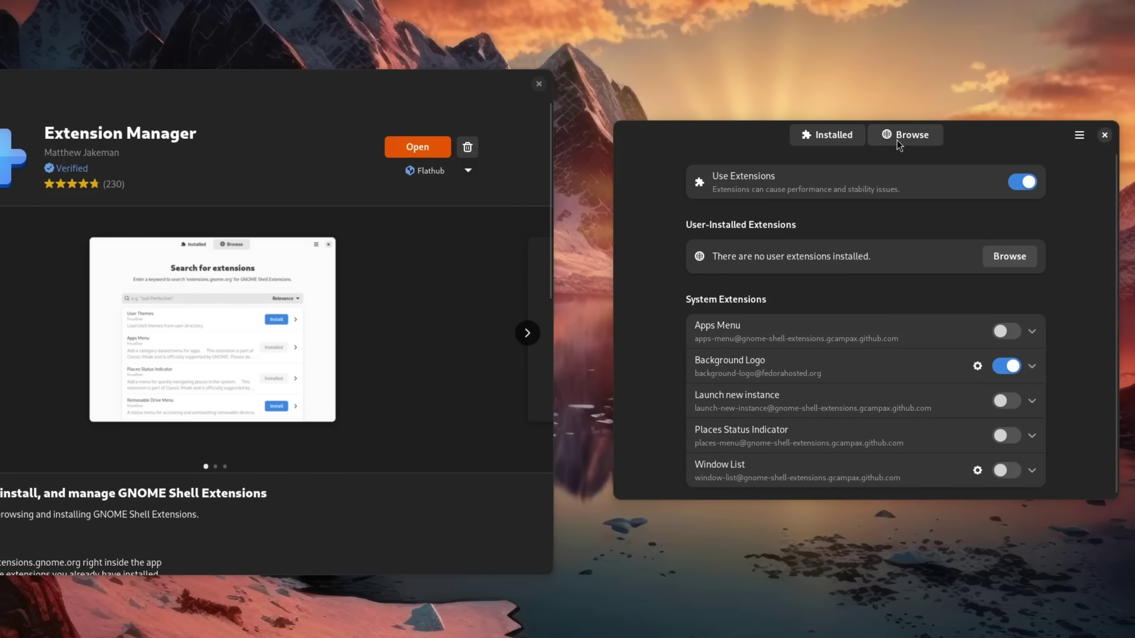
Step: Browse and scroll through the online extensions available in Extension Manager
{"action": "left_click", "coordinate": [897, 140]}
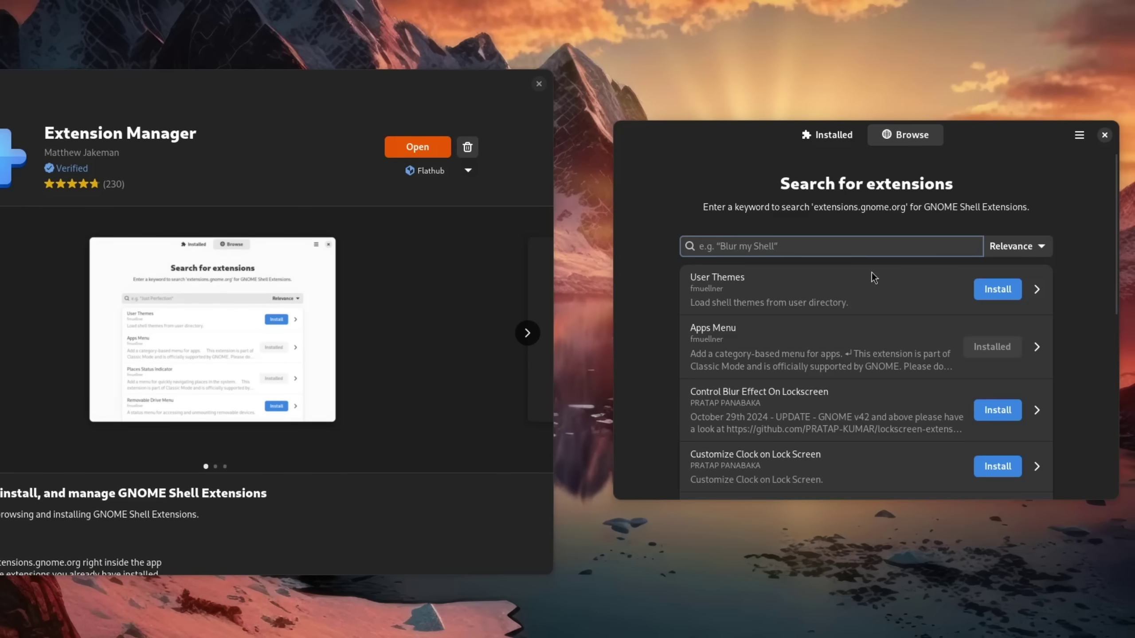
{"action": "scroll", "coordinate": [899, 314], "scroll_direction": "down", "scroll_amount": 8}
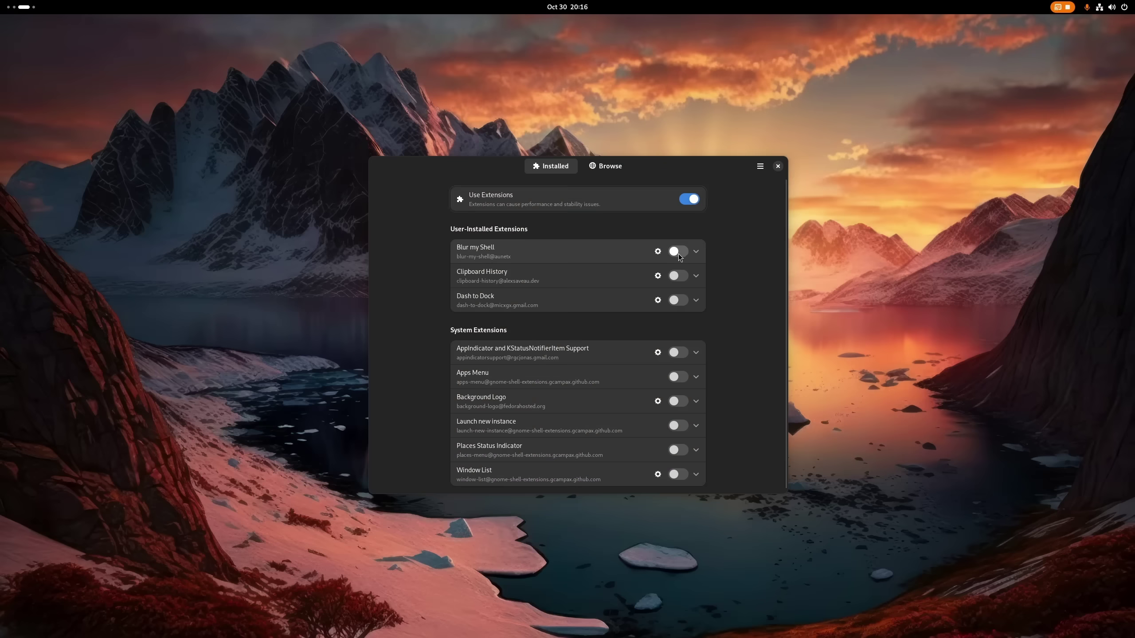
{"action": "key", "text": "super"}
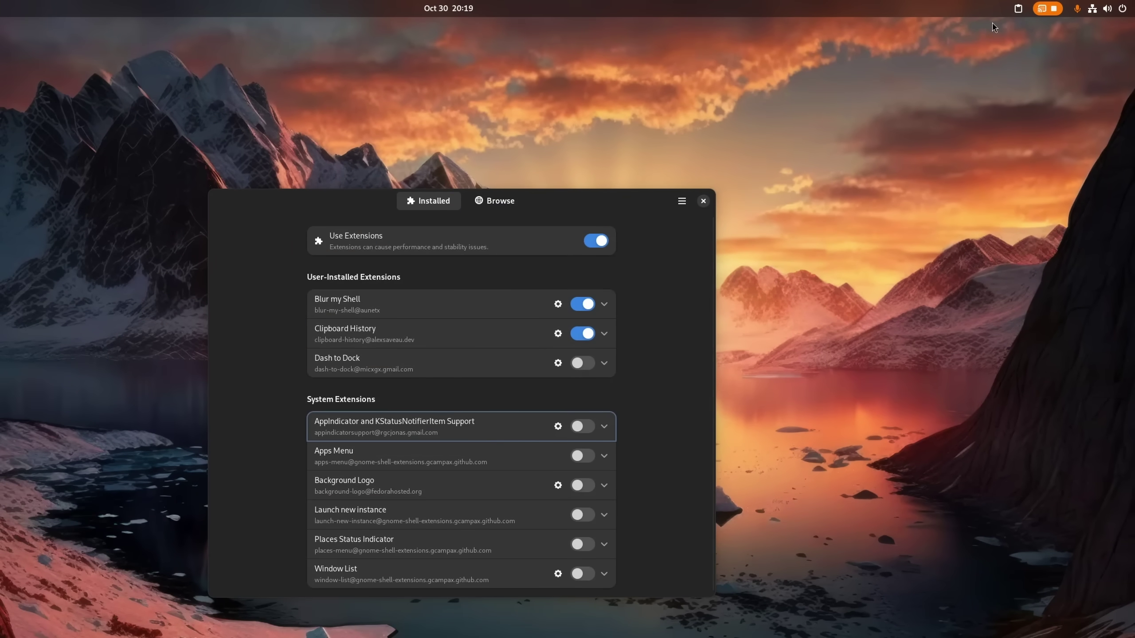
Step: Show the clipboard history, then scroll through the OMG! Ubuntu GNOME extensions article in Firefox
{"action": "left_click", "coordinate": [1018, 8]}
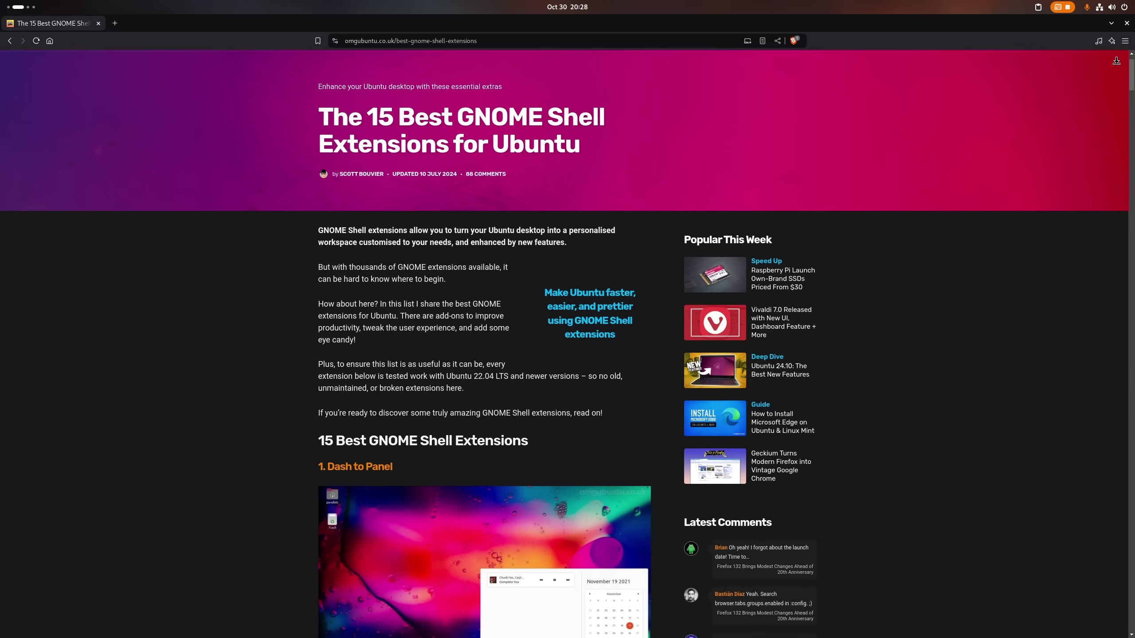
{"action": "scroll", "coordinate": [568, 344], "scroll_direction": "down", "scroll_amount": 2}
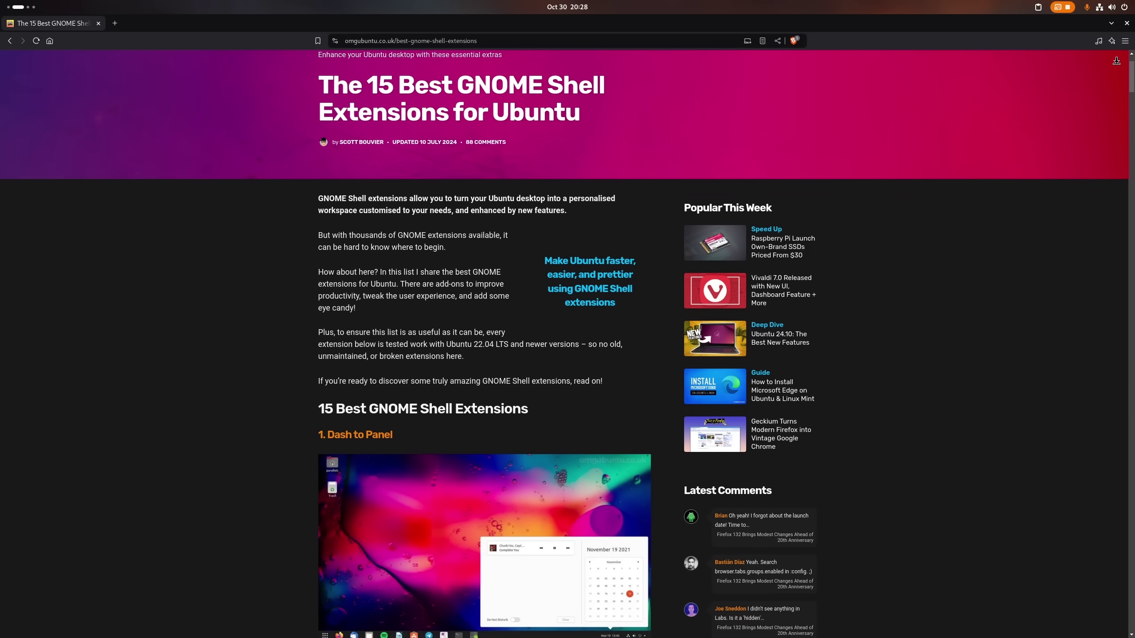
{"action": "scroll", "coordinate": [568, 344], "scroll_direction": "down", "scroll_amount": 2}
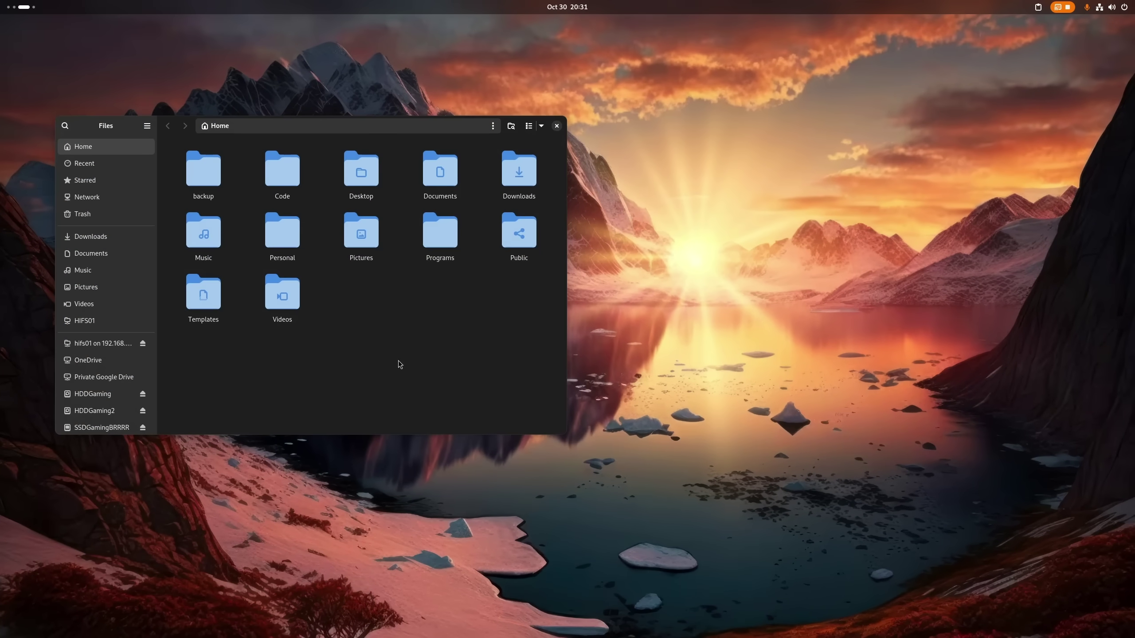
Step: Centre the Files window and remove the Music and Pictures bookmarks from the sidebar
{"action": "left_click_drag", "start_coordinate": [406, 130], "coordinate": [628, 165]}
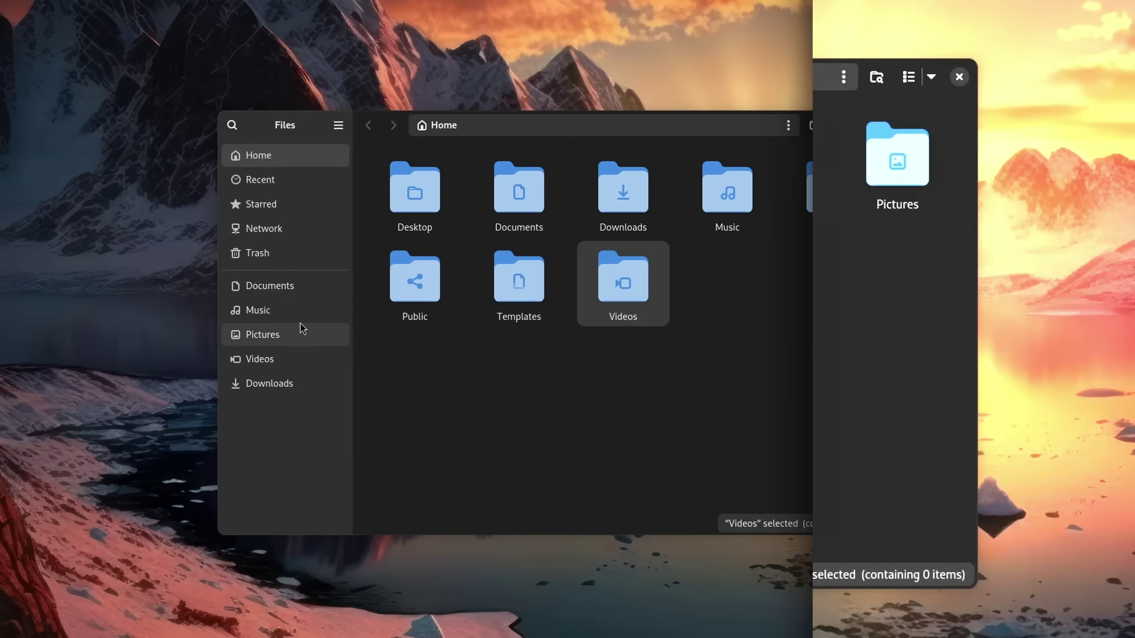
{"action": "right_click", "coordinate": [254, 294]}
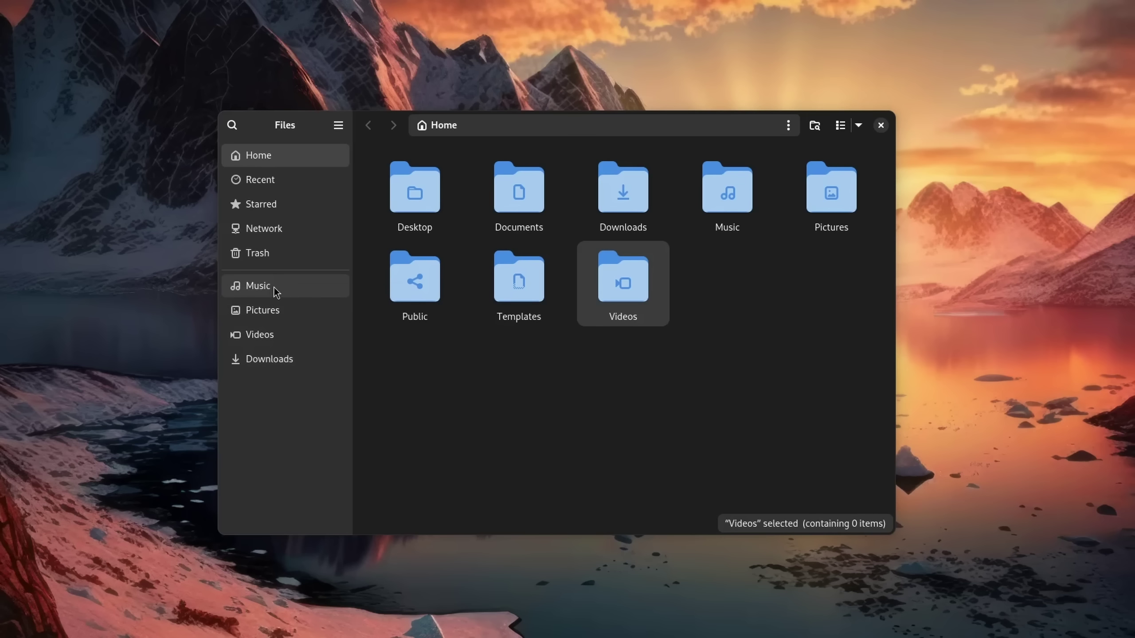
{"action": "left_click", "coordinate": [293, 371]}
{"action": "right_click", "coordinate": [272, 297]}
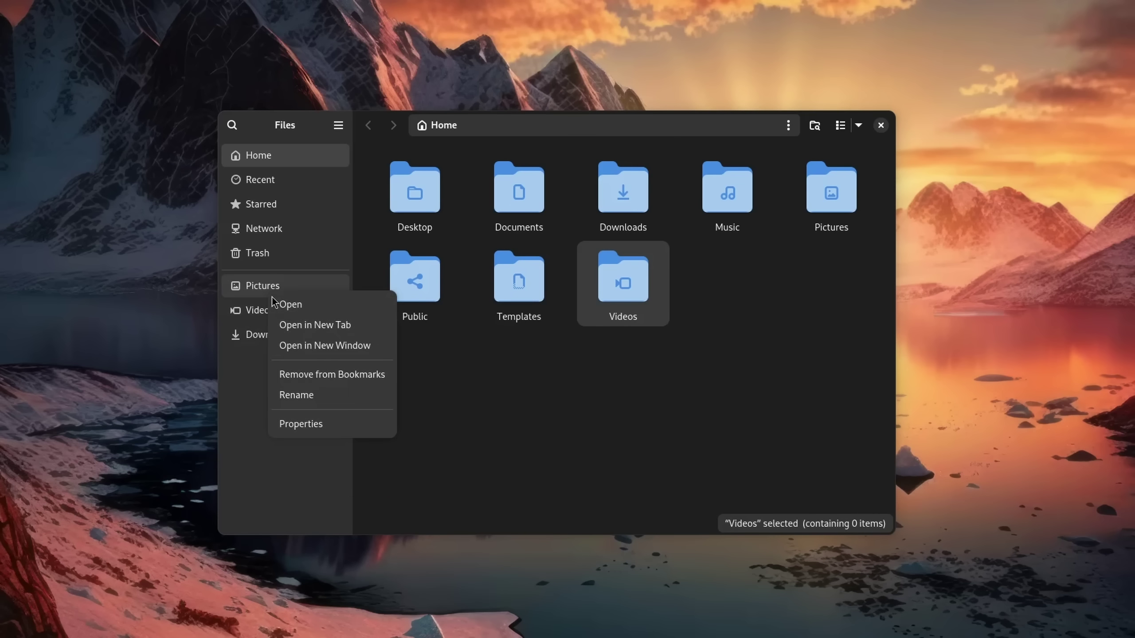
{"action": "left_click", "coordinate": [303, 369]}
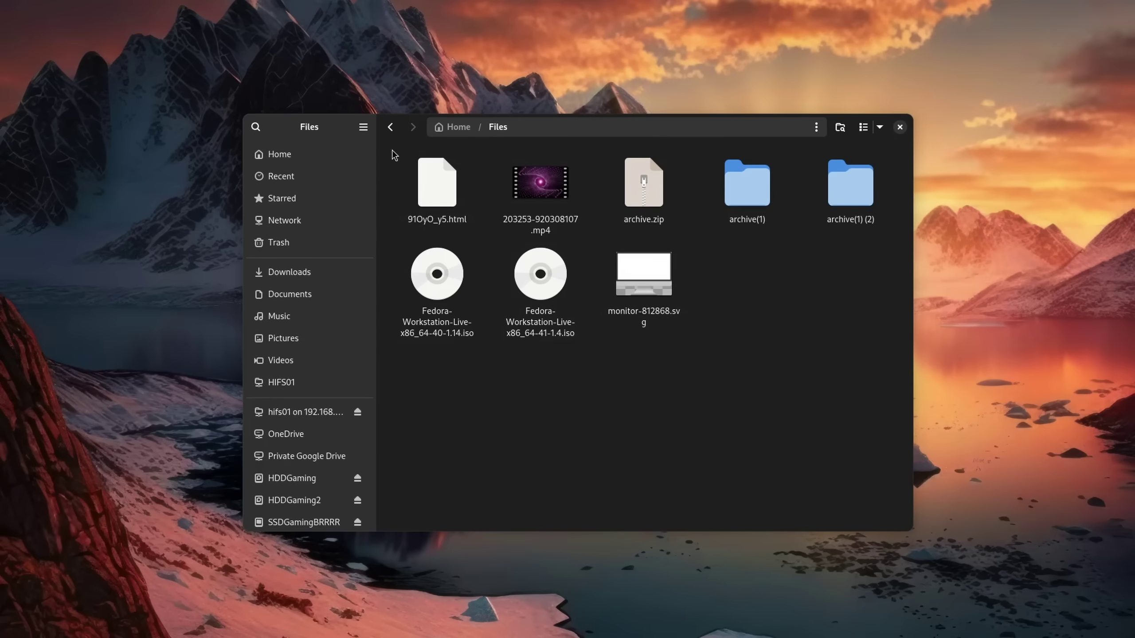
Step: Sort folders before files, show thumbnails for all files, and move the saved Writer document into Templates
{"action": "left_click", "coordinate": [356, 245]}
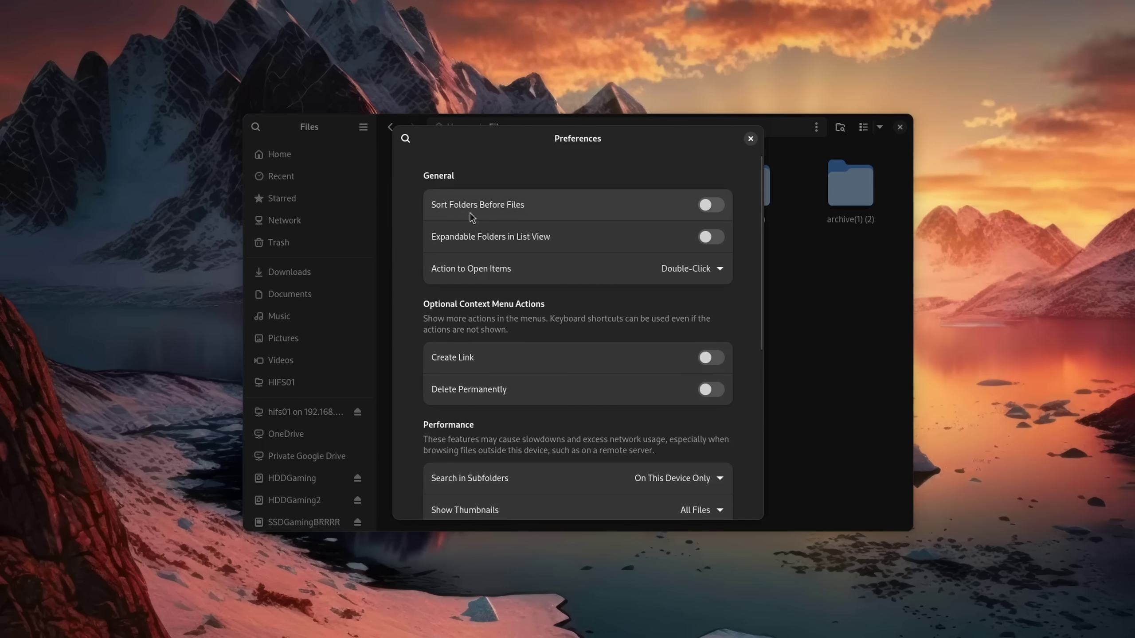
{"action": "left_click", "coordinate": [713, 208]}
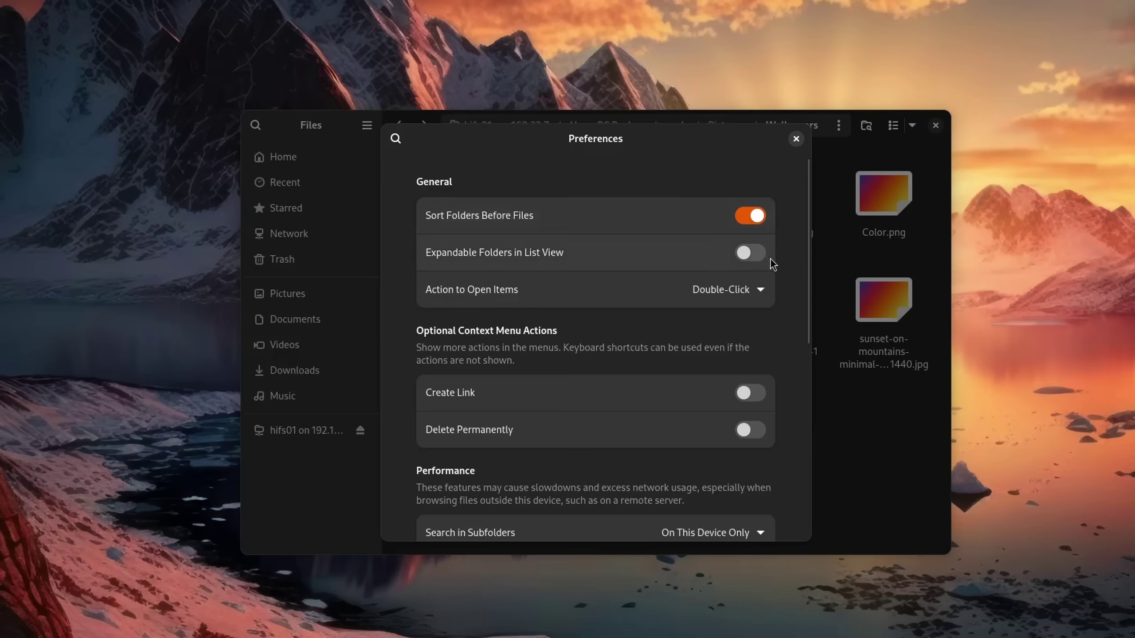
{"action": "scroll", "coordinate": [770, 259], "scroll_direction": "down", "scroll_amount": 5}
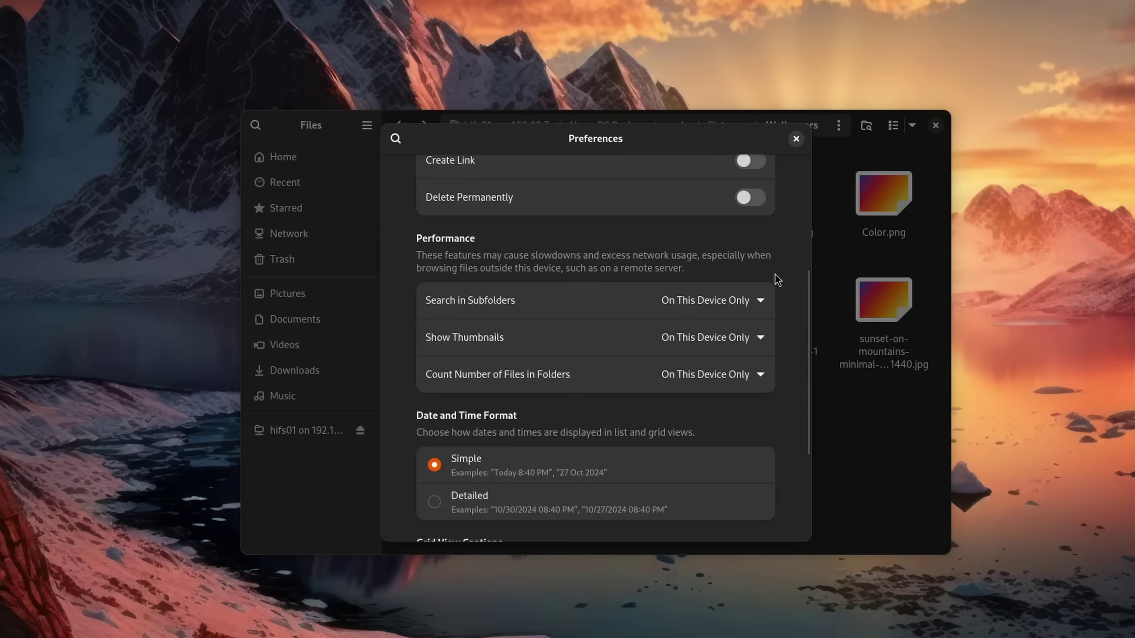
{"action": "left_click", "coordinate": [725, 344]}
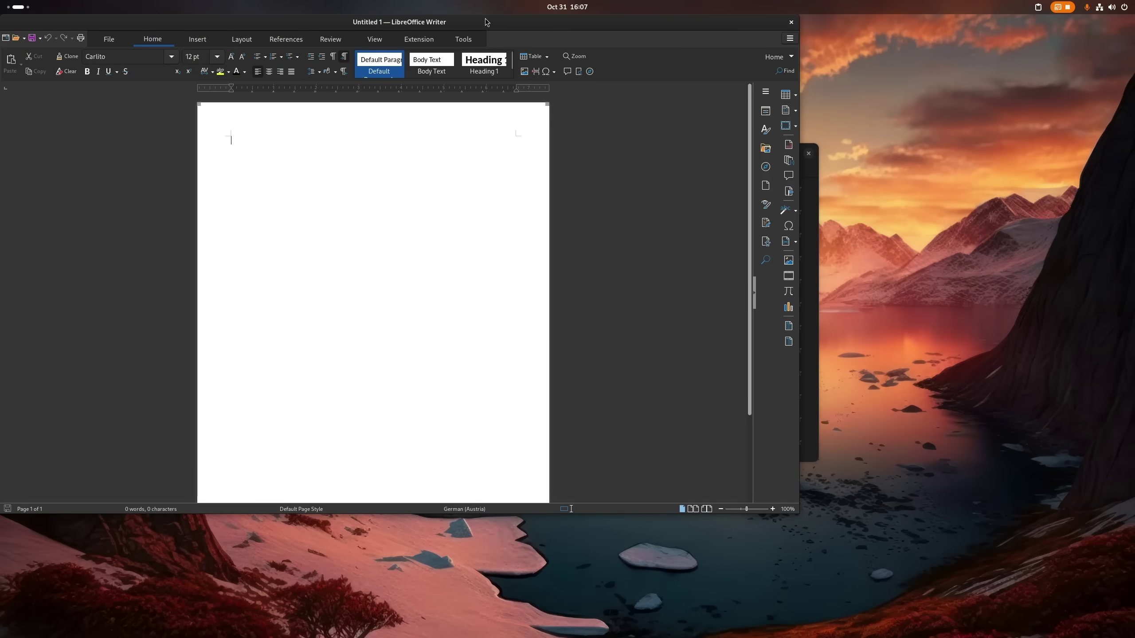
{"action": "left_click", "coordinate": [32, 39]}
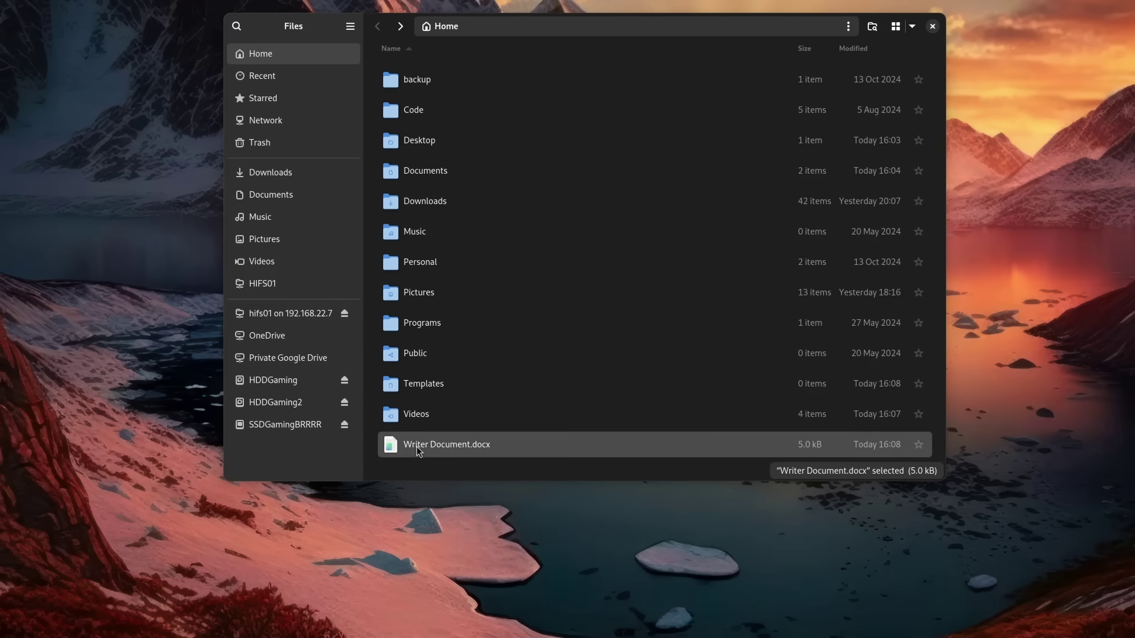
{"action": "left_click_drag", "start_coordinate": [416, 447], "coordinate": [446, 385]}
Step: Create My Calc Template.xlsx in the home folder from the Calc template and open it
{"action": "right_click", "coordinate": [416, 434]}
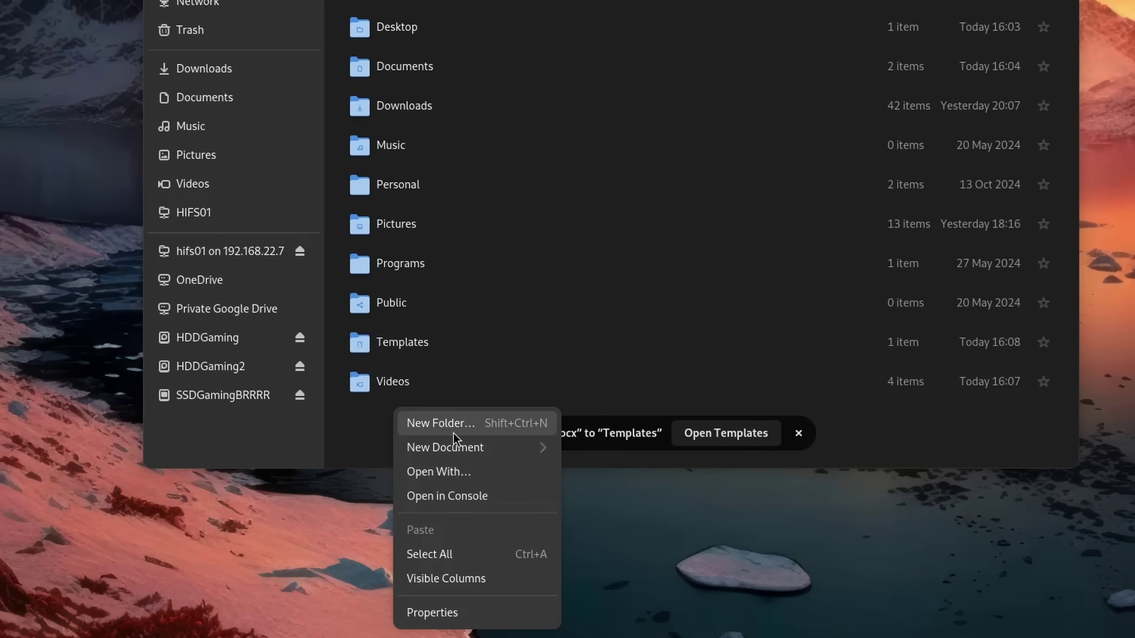
{"action": "left_click", "coordinate": [464, 465]}
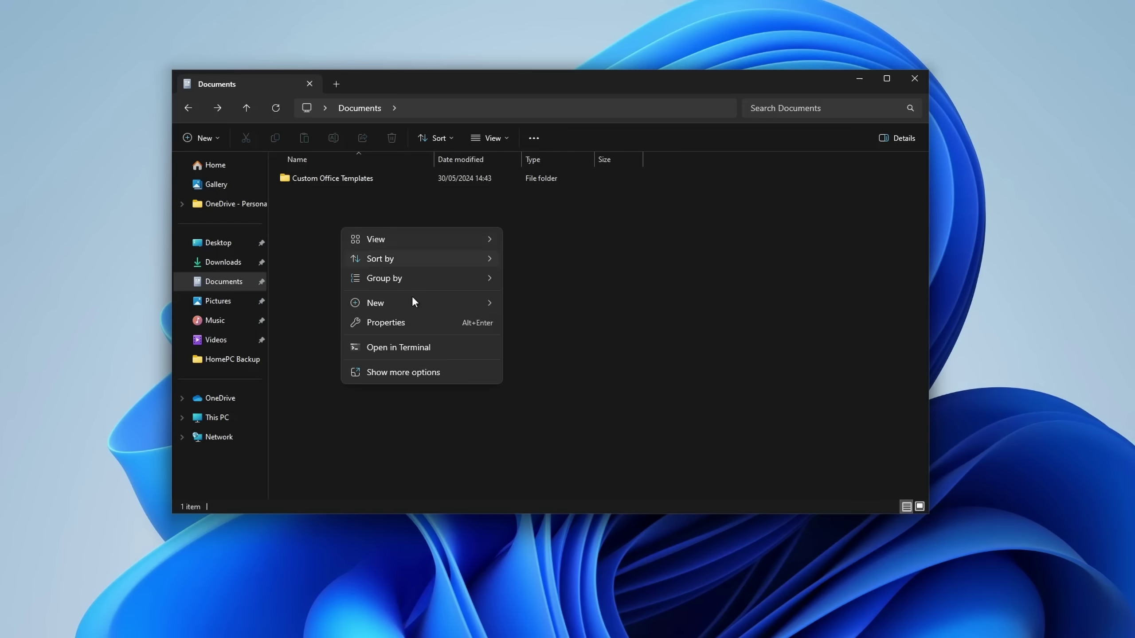
{"action": "mouse_move", "coordinate": [415, 306]}
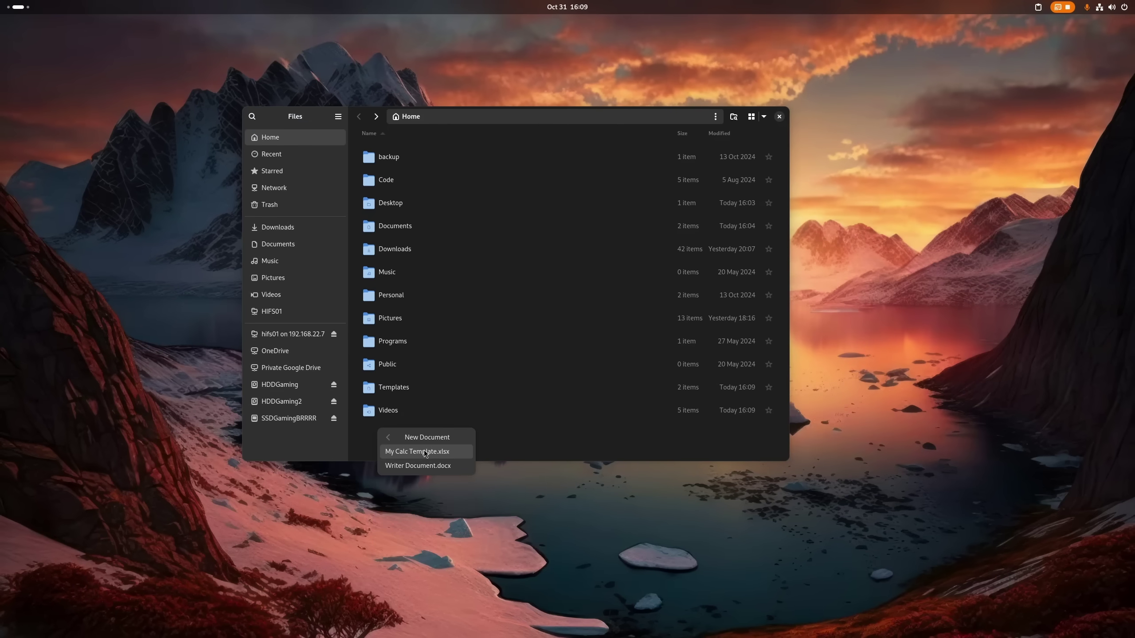
{"action": "left_click", "coordinate": [425, 452]}
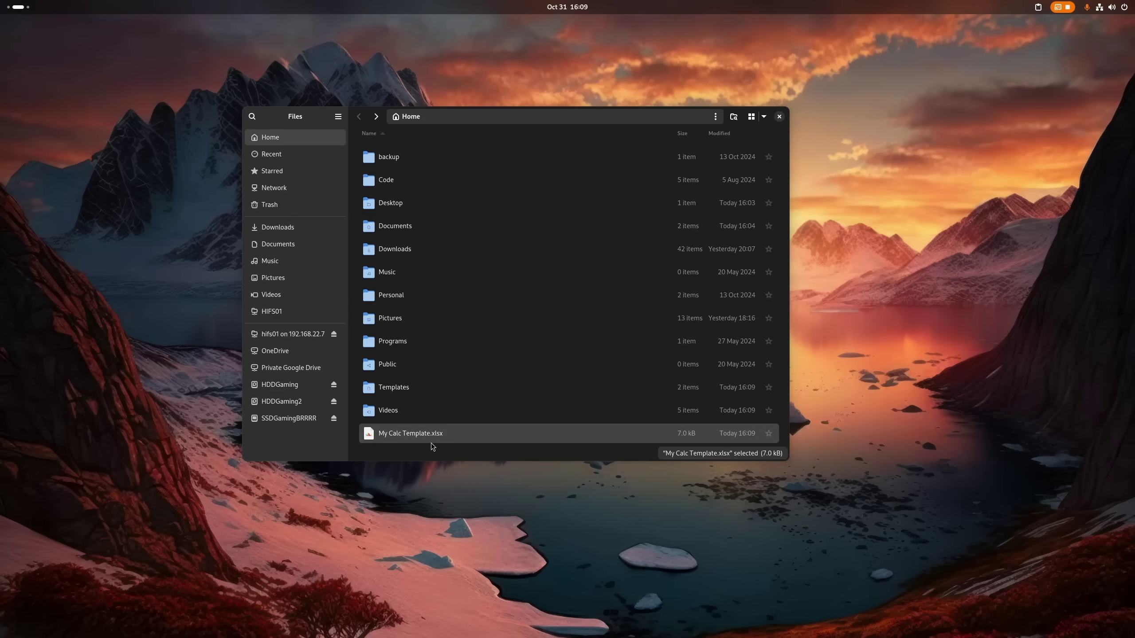
{"action": "double_click", "coordinate": [431, 437]}
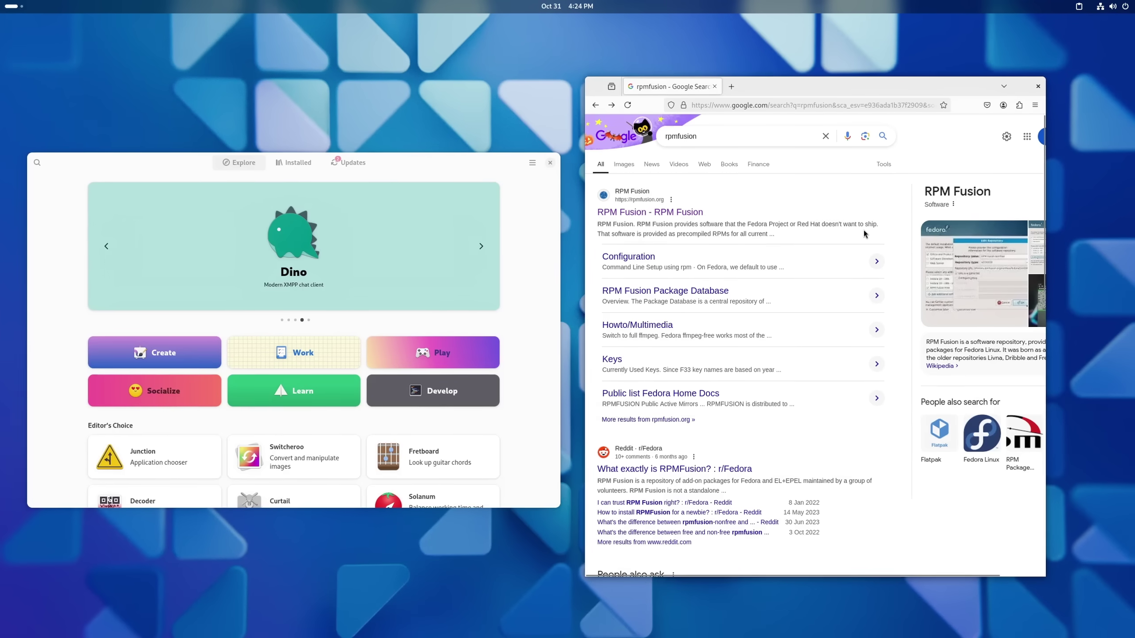
Step: Open the Fedora Docs guide to enabling RPM Fusion in Firefox
{"action": "scroll", "coordinate": [864, 230], "scroll_direction": "down", "scroll_amount": 6}
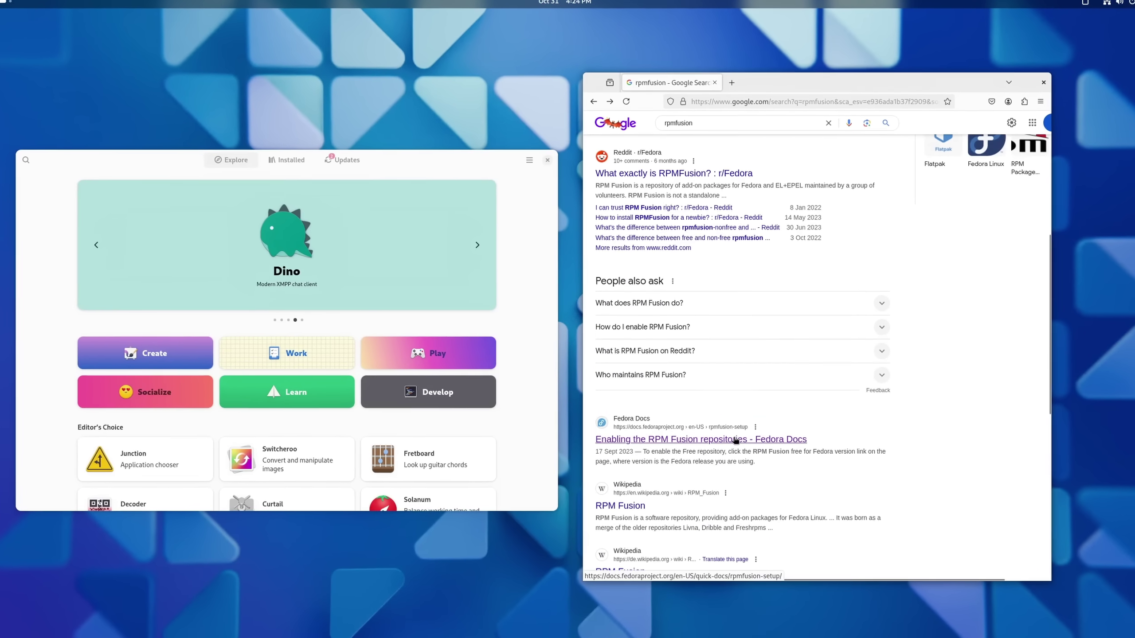
{"action": "left_click", "coordinate": [736, 439]}
{"action": "scroll", "coordinate": [792, 296], "scroll_direction": "down", "scroll_amount": 4}
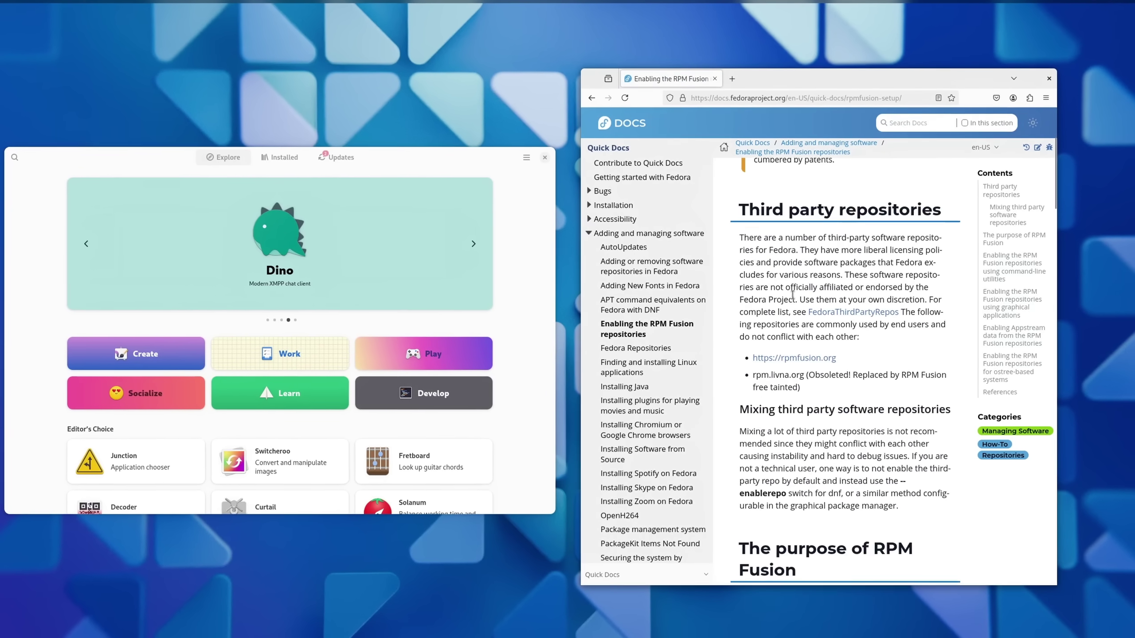
Step: Open GNOME Software's Hardware Drivers category and view the Intel HW video decode support driver
{"action": "left_click_drag", "start_coordinate": [737, 210], "coordinate": [949, 206]}
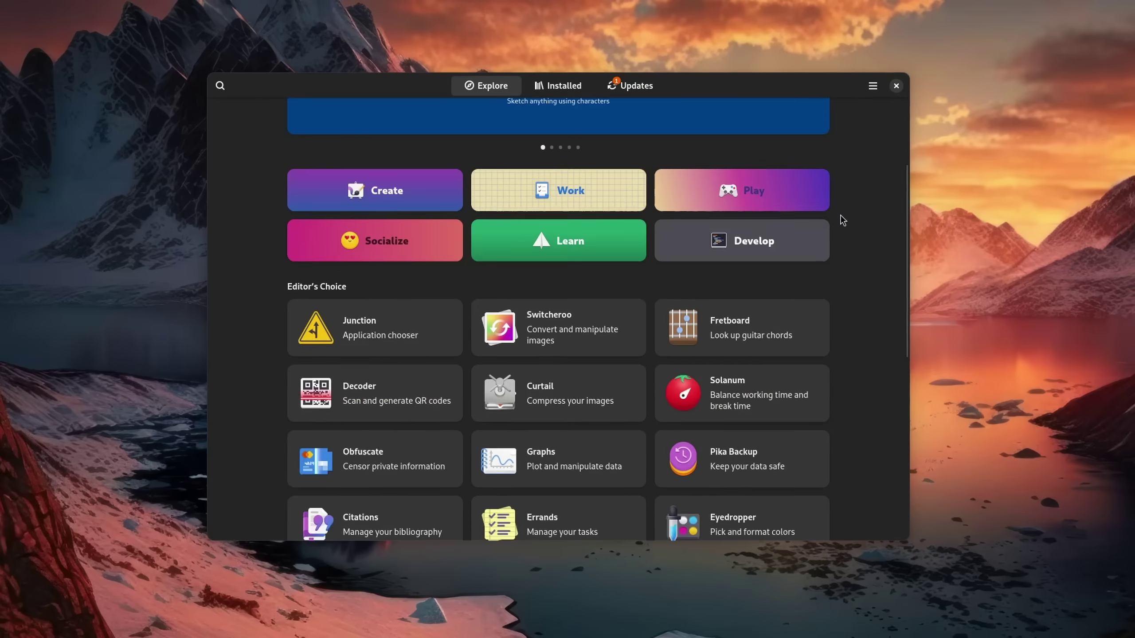
{"action": "scroll", "coordinate": [840, 215], "scroll_direction": "down", "scroll_amount": 10}
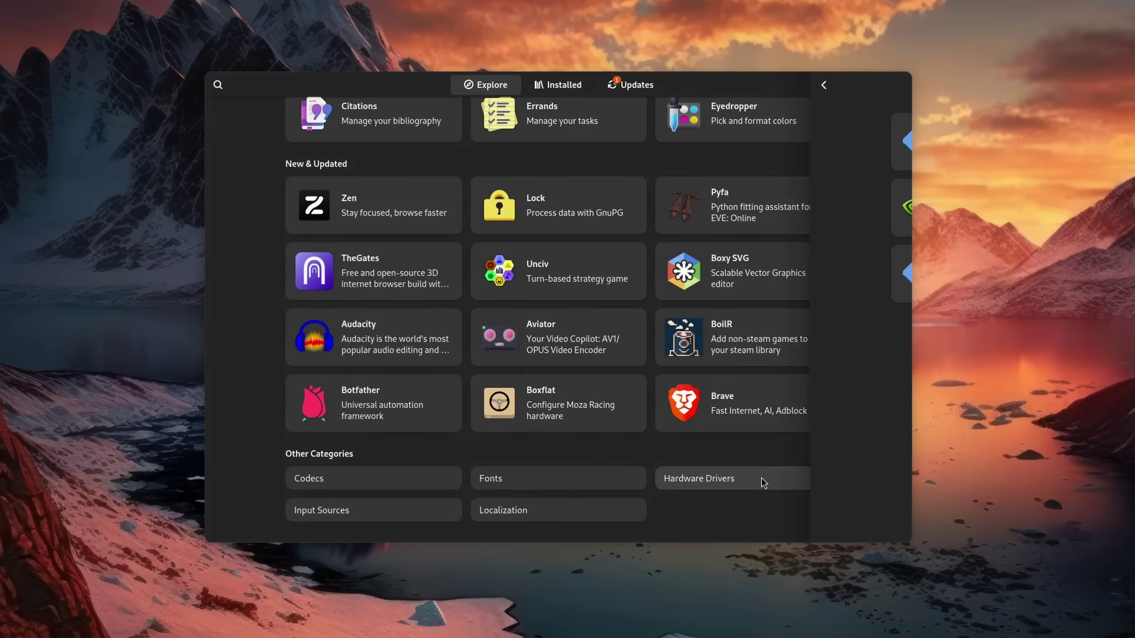
{"action": "left_click", "coordinate": [761, 478]}
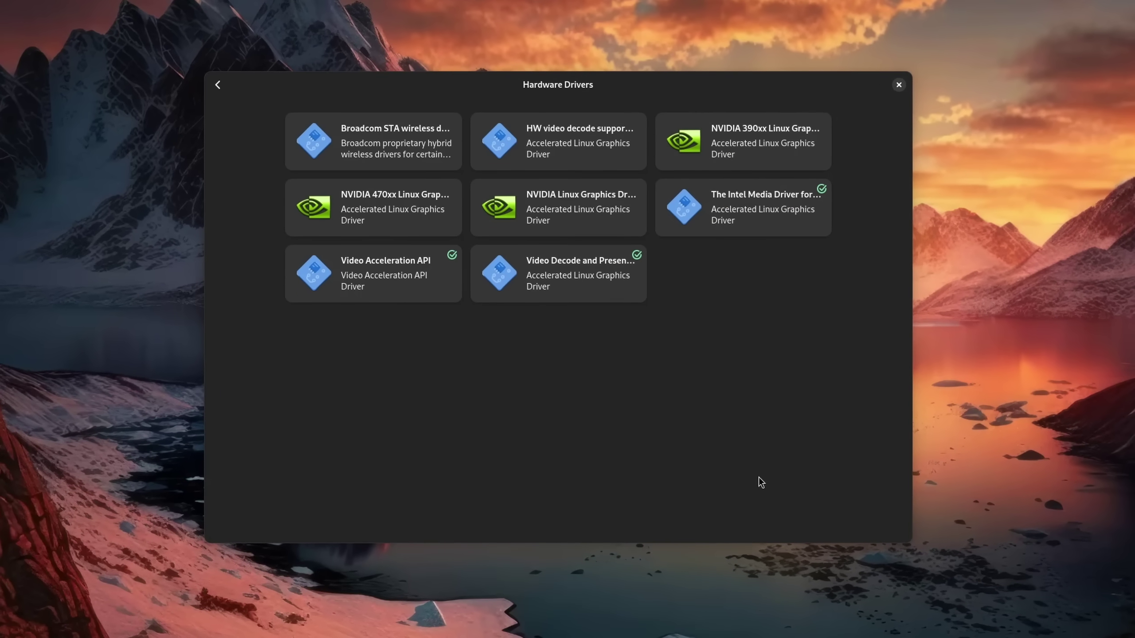
{"action": "left_click", "coordinate": [544, 142]}
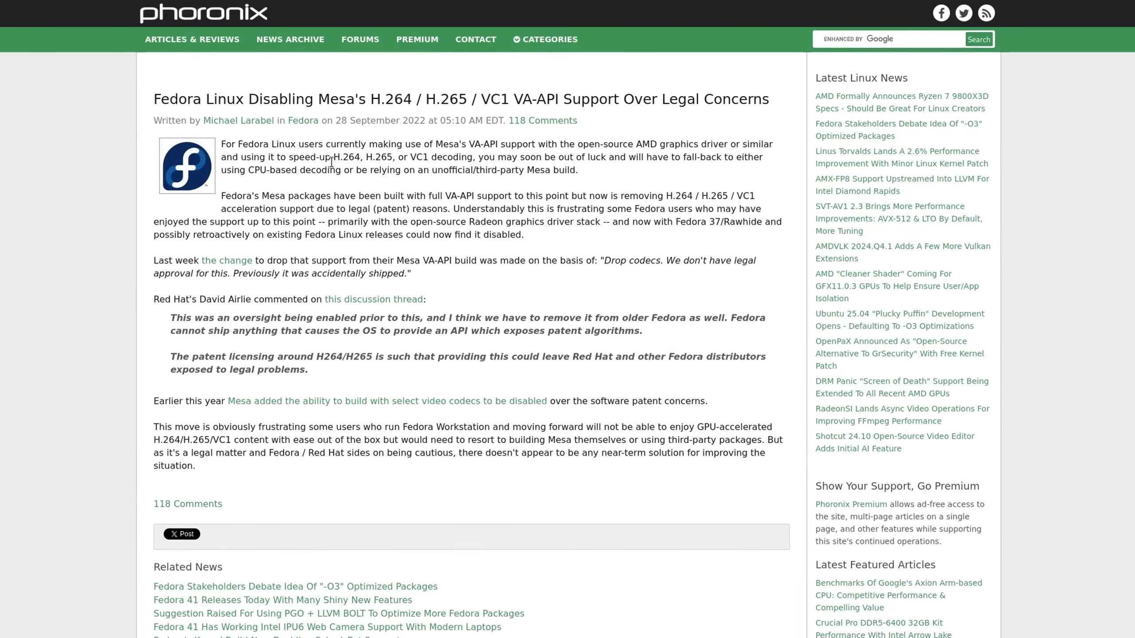
Step: Highlight 'H.264, H.265, or VC1' in the Phoronix article
{"action": "left_click_drag", "start_coordinate": [335, 159], "coordinate": [428, 158]}
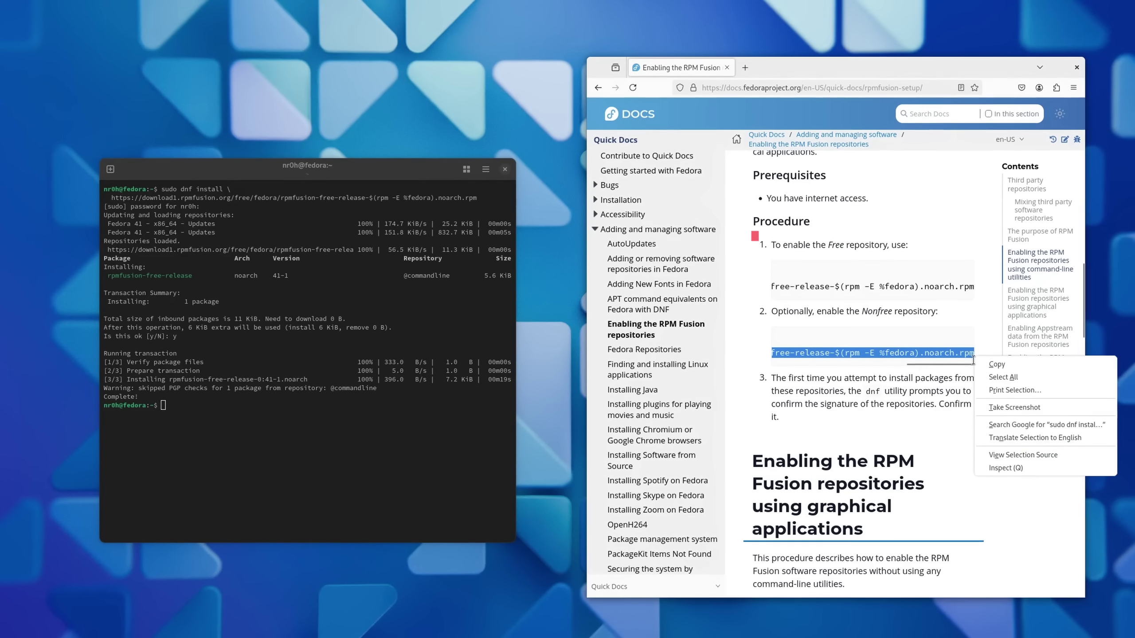
Step: Paste and run the dnf command installing rpmfusion-nonfree-release, confirming with y
{"action": "right_click", "coordinate": [347, 414]}
{"action": "left_click", "coordinate": [383, 461]}
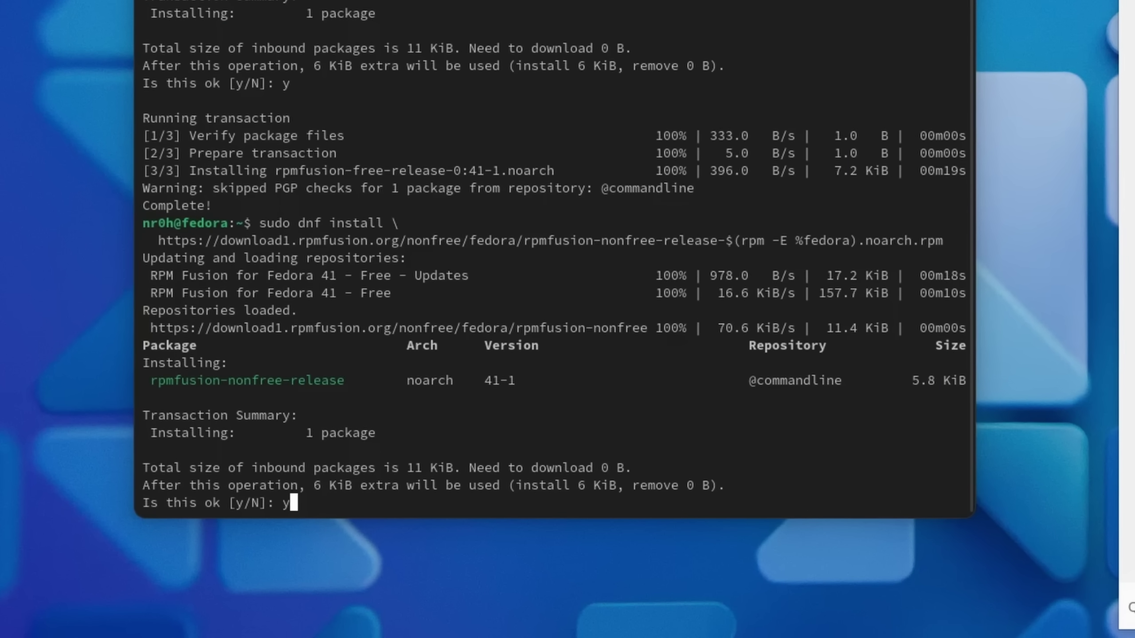
{"action": "type", "text": "y"}
{"action": "key", "text": "Return"}
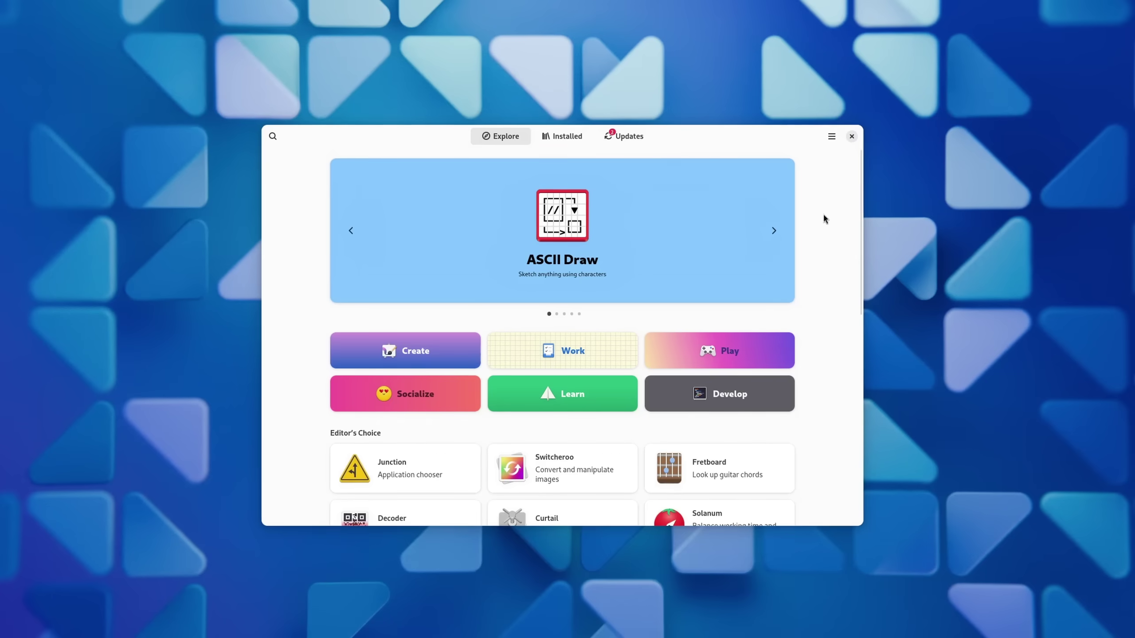
Step: Browse GNOME Software's Codecs category and open VLC media player's details page
{"action": "scroll", "coordinate": [826, 237], "scroll_direction": "down", "scroll_amount": 10}
{"action": "left_click", "coordinate": [408, 475]}
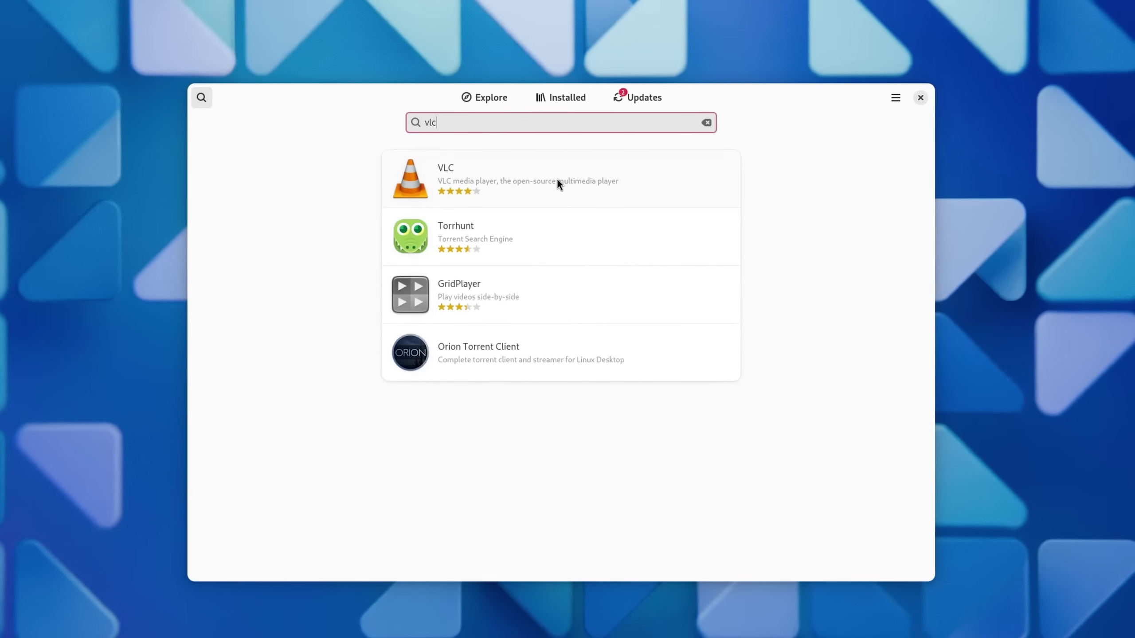
{"action": "left_click", "coordinate": [557, 180]}
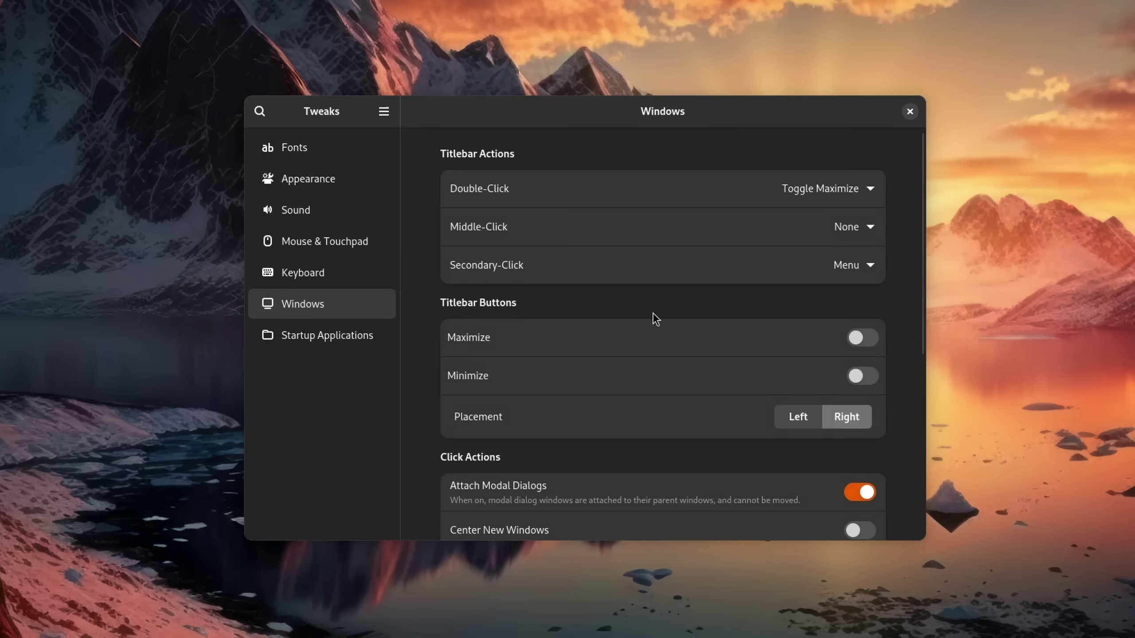
Step: Turn on the titlebar minimize button, close GIMP, and rearrange the Software and Files windows
{"action": "left_click", "coordinate": [860, 381]}
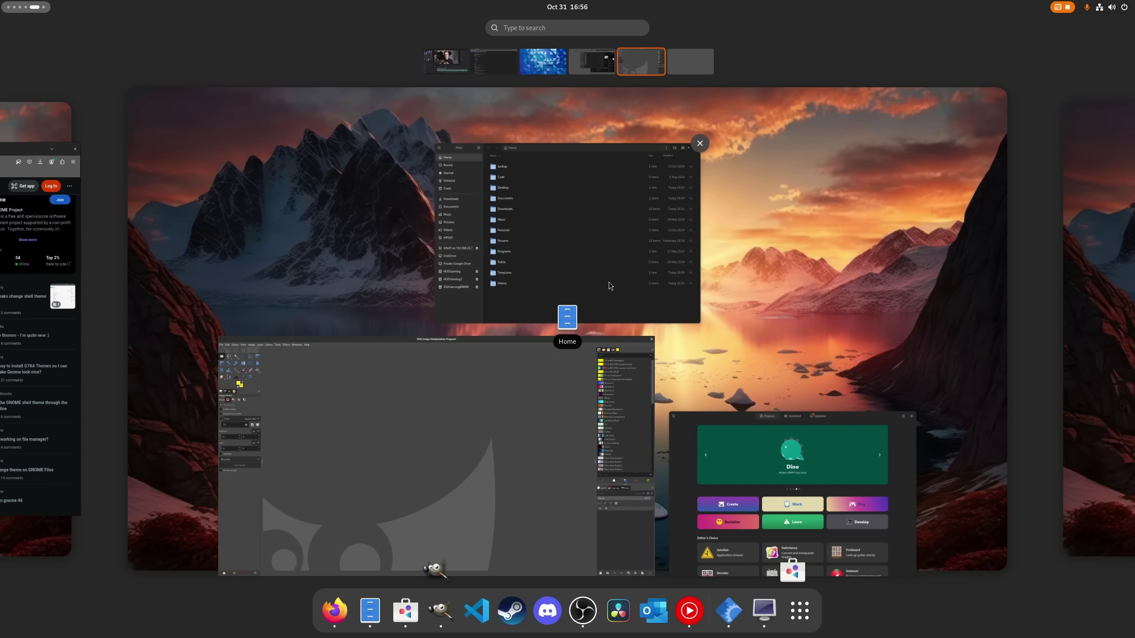
{"action": "left_click", "coordinate": [556, 384]}
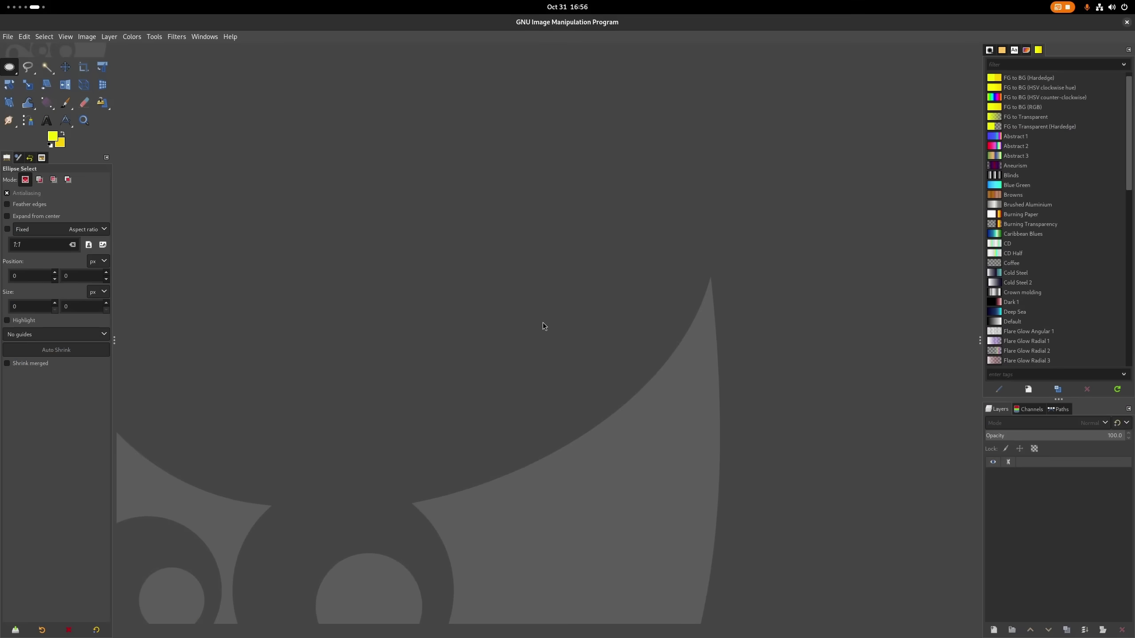
{"action": "left_click", "coordinate": [1125, 22]}
{"action": "key", "text": "super"}
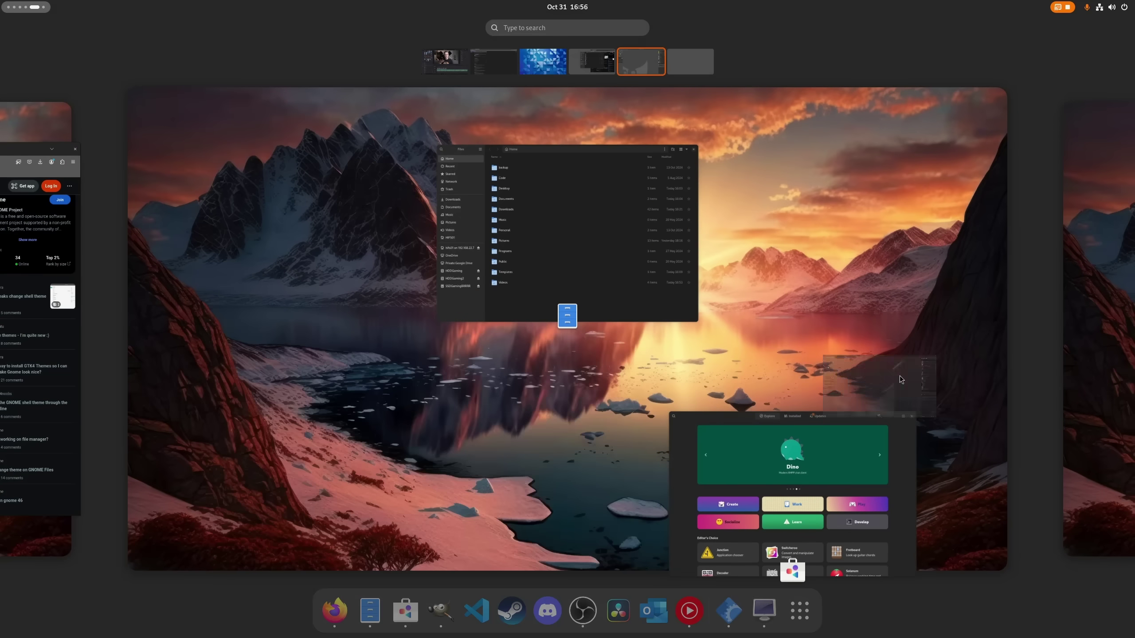
{"action": "left_click", "coordinate": [529, 227]}
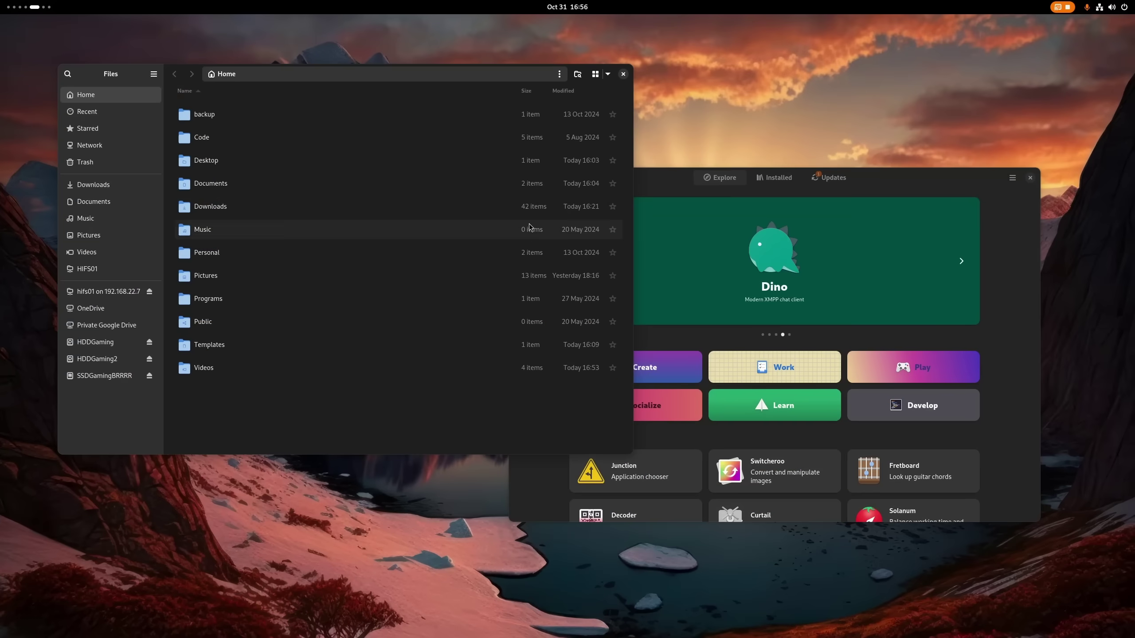
{"action": "left_click_drag", "start_coordinate": [699, 182], "coordinate": [794, 166]}
{"action": "left_click_drag", "start_coordinate": [540, 80], "coordinate": [466, 110]}
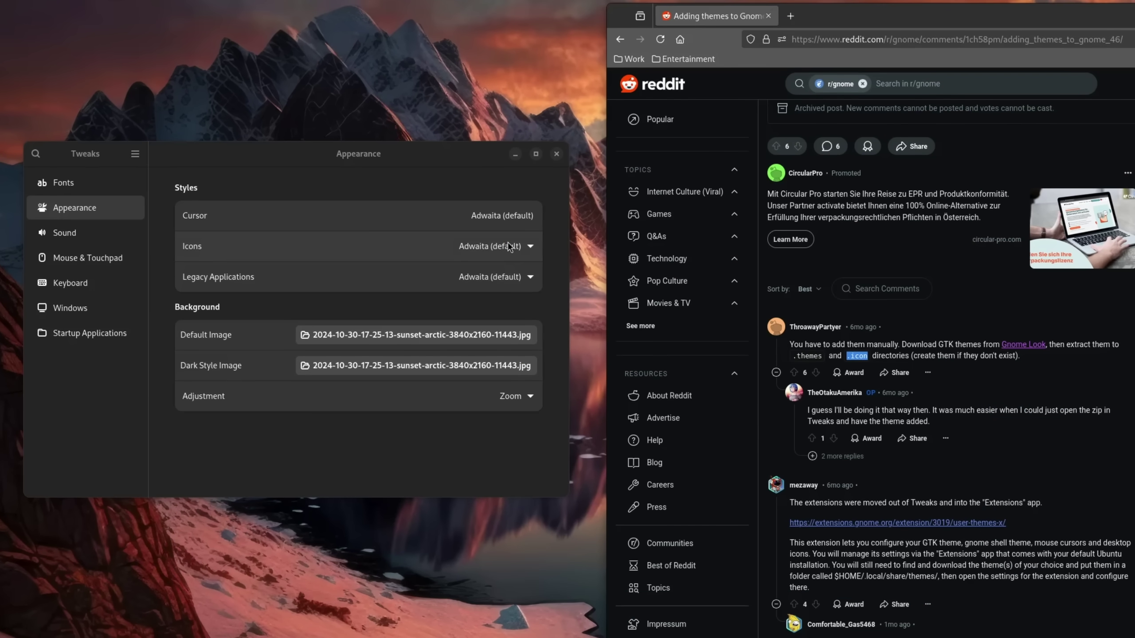
Step: Check Tweaks' icon theme list, then paste the Bibata-Modern-Ice folder into .icons
{"action": "left_click", "coordinate": [452, 226]}
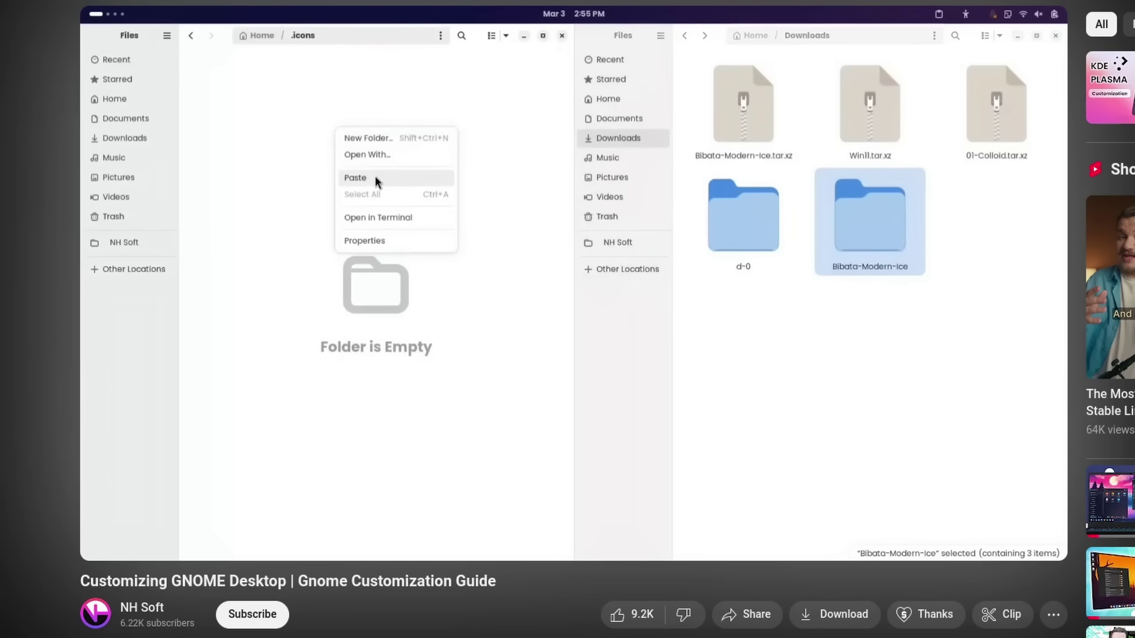
{"action": "left_click", "coordinate": [374, 178]}
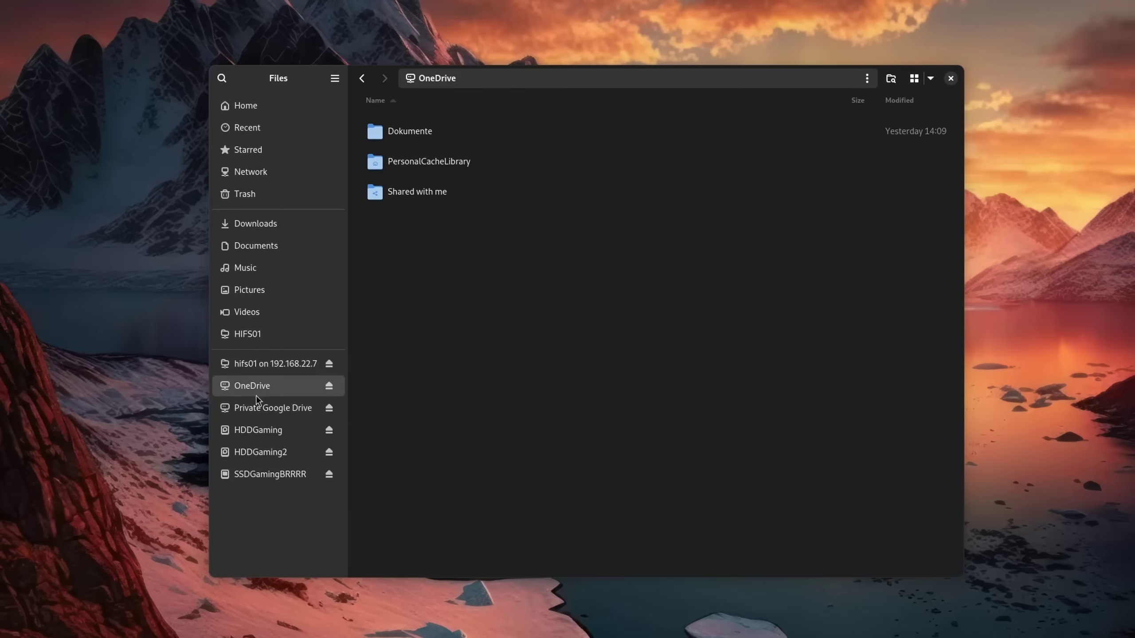
Step: Go to Private Google Drive in the Files sidebar and enter its My Drive folder
{"action": "left_click", "coordinate": [256, 409]}
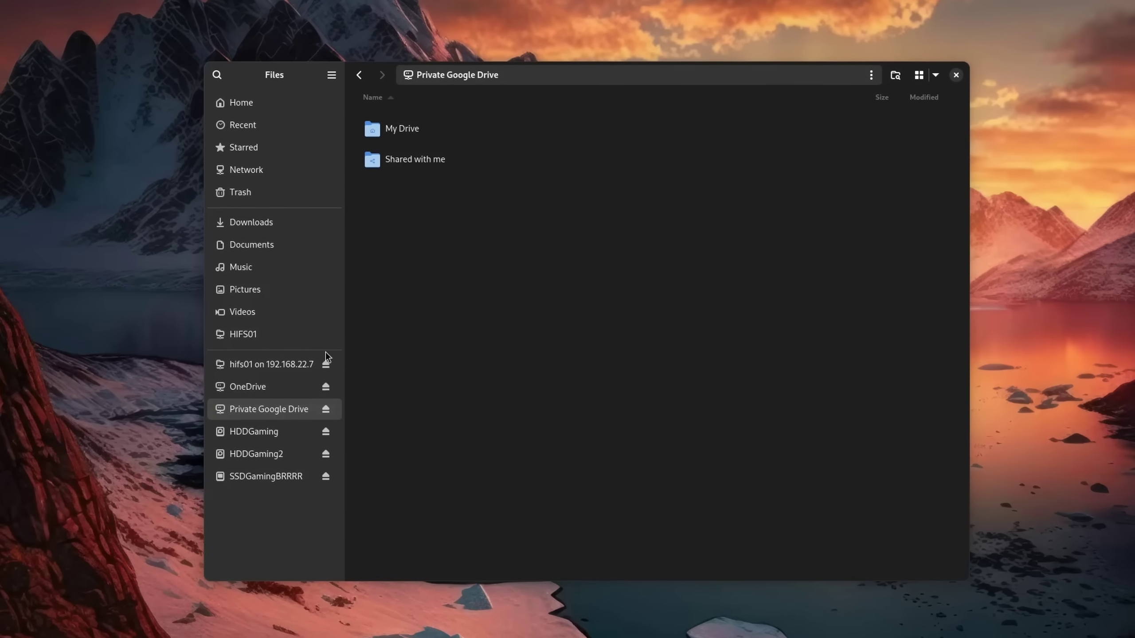
{"action": "double_click", "coordinate": [412, 126]}
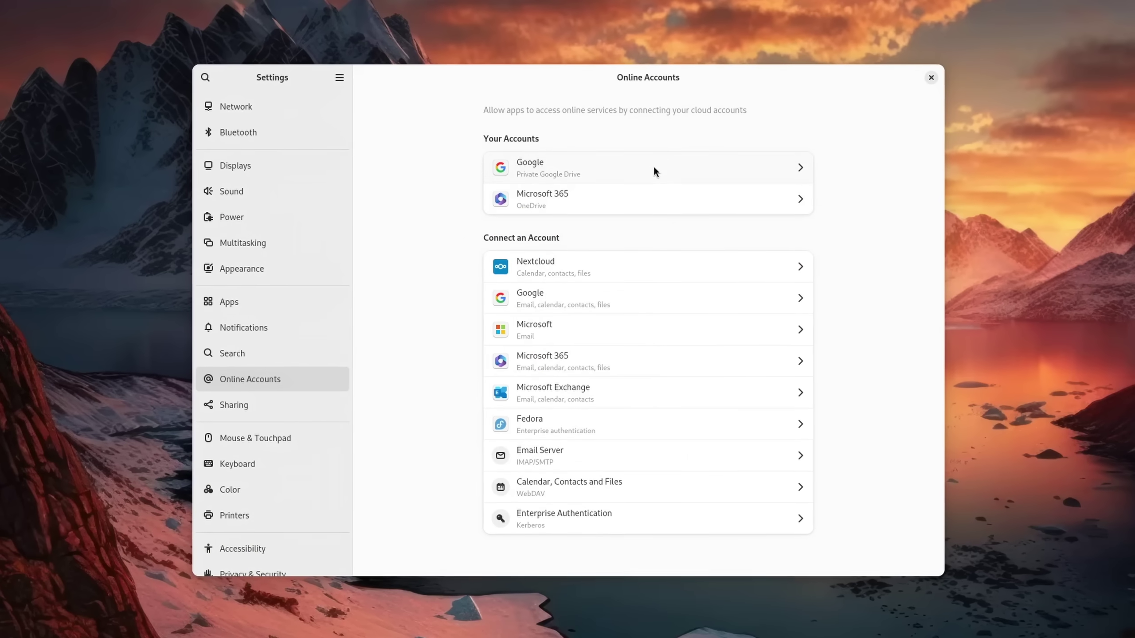
Step: Enable Mail and Contacts sharing for the connected Google account
{"action": "left_click", "coordinate": [653, 168]}
{"action": "left_click", "coordinate": [643, 323]}
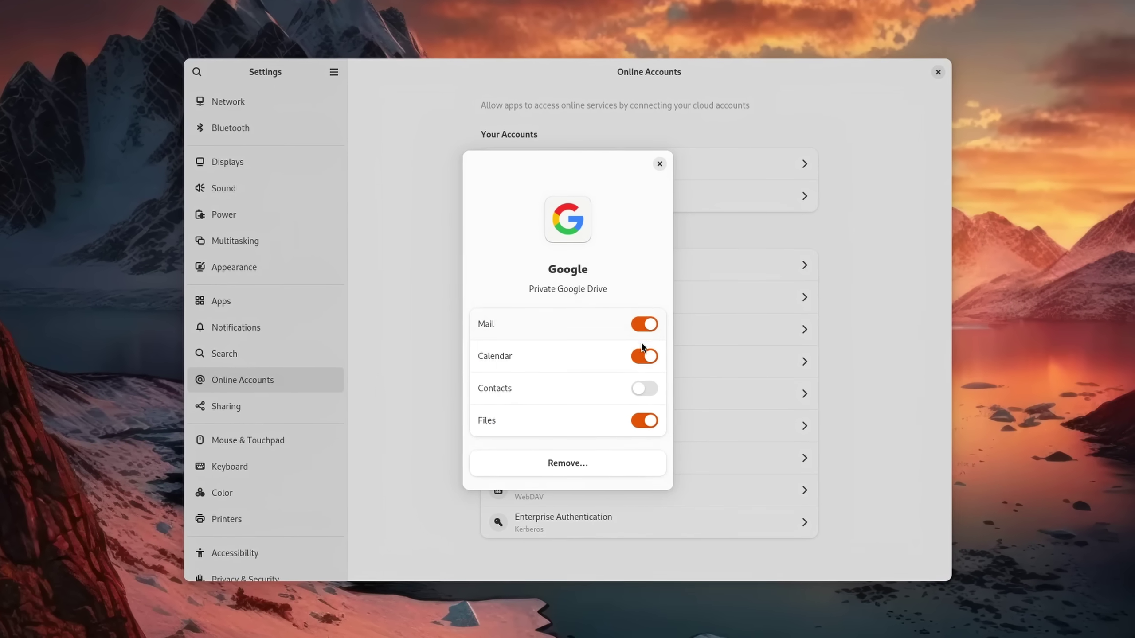
{"action": "left_click", "coordinate": [643, 388]}
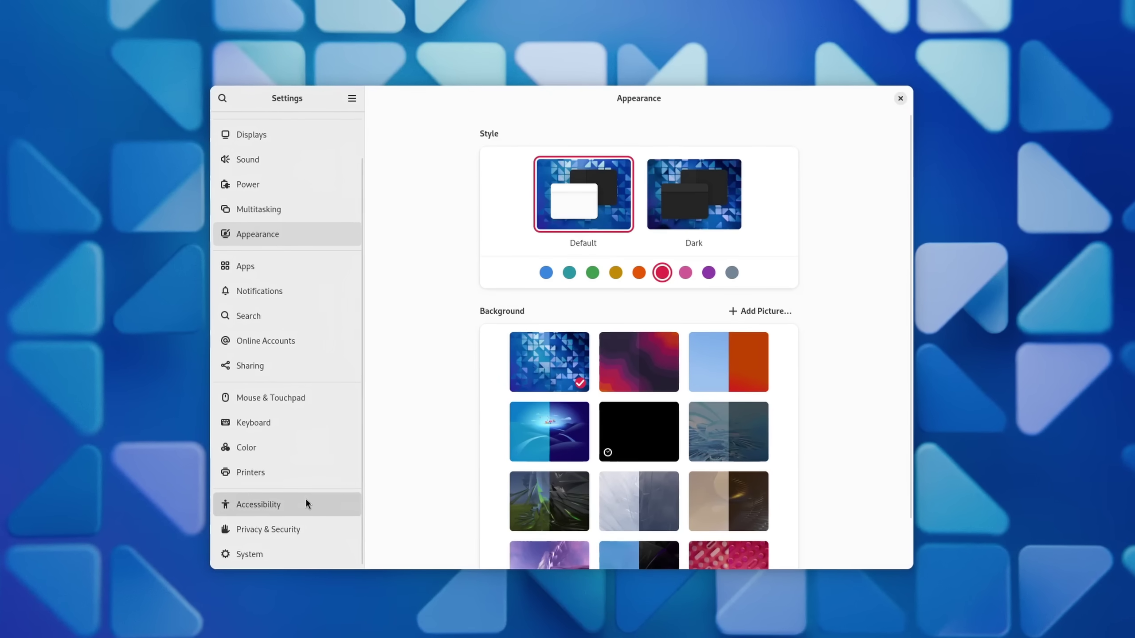
Step: Show Accessibility's Pointing & Clicking options and test them on Saturday the 2nd in Calendar
{"action": "left_click", "coordinate": [305, 504]}
{"action": "left_click", "coordinate": [593, 271]}
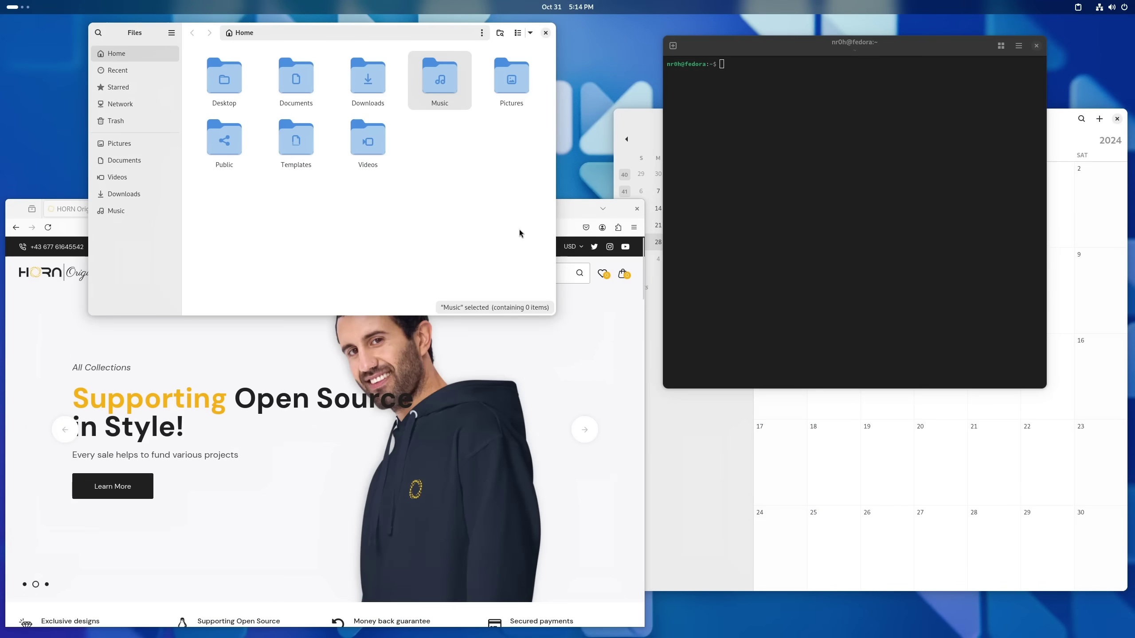
{"action": "left_click", "coordinate": [1100, 205]}
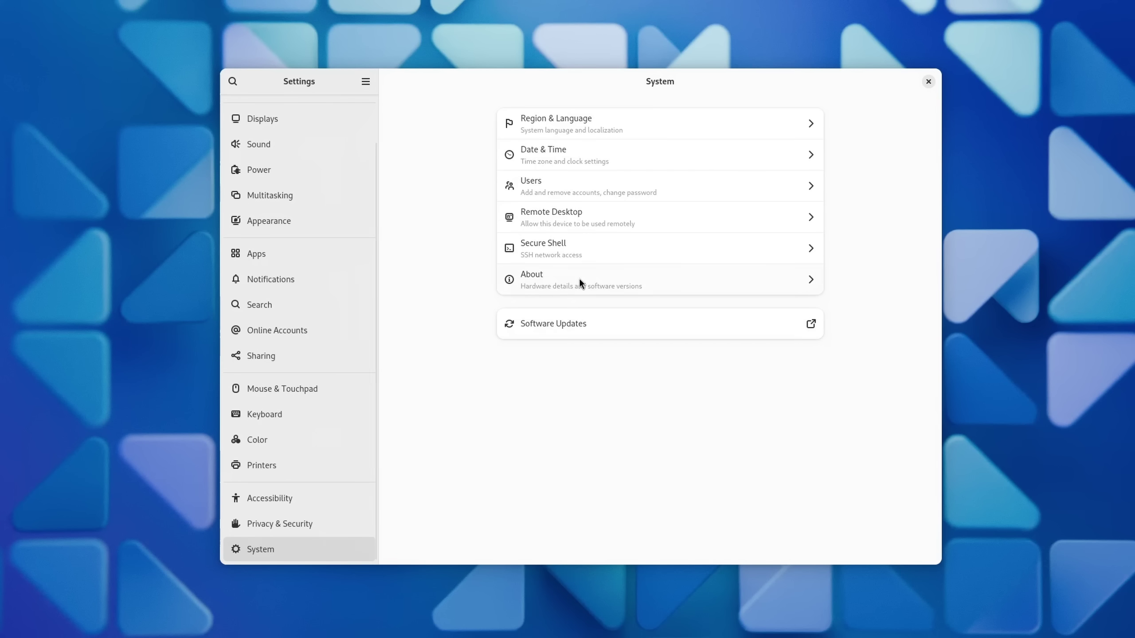
Step: Go to the About page showing the device name fedora.fritz.box
{"action": "left_click", "coordinate": [579, 277]}
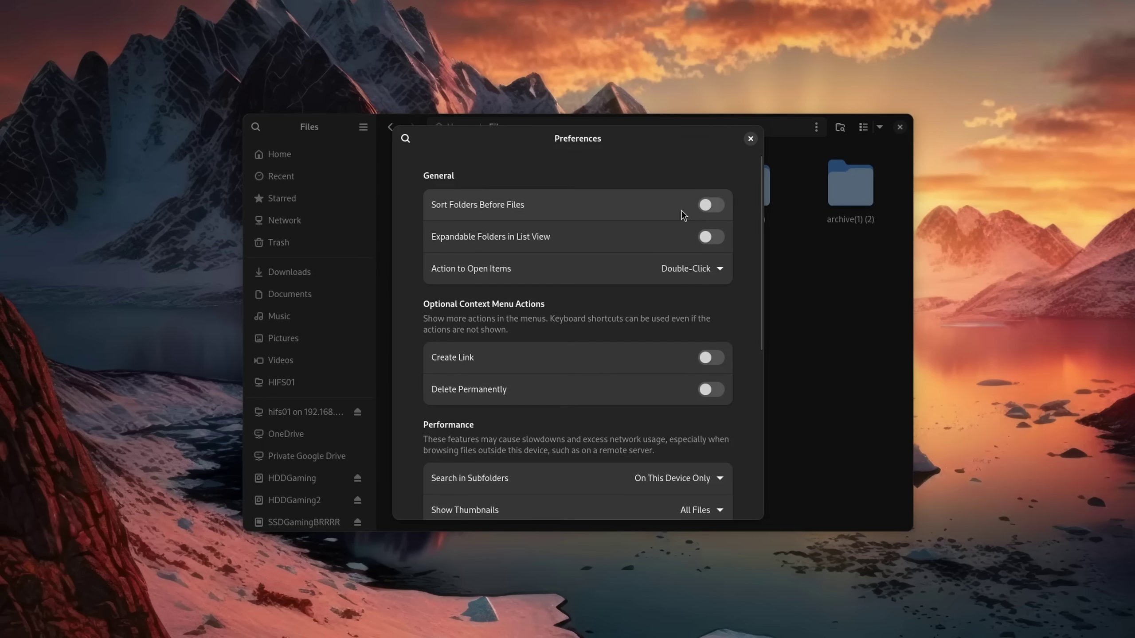
Step: Turn on Sort Folders Before Files and switch the system appearance to Dark
{"action": "left_click", "coordinate": [712, 208]}
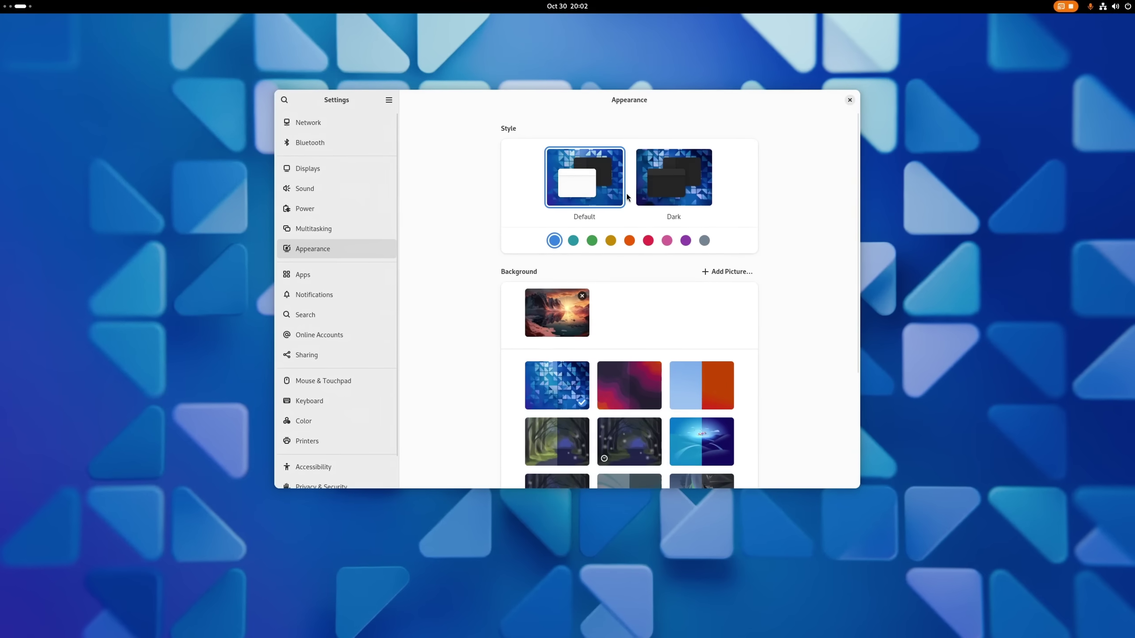
{"action": "left_click", "coordinate": [665, 179]}
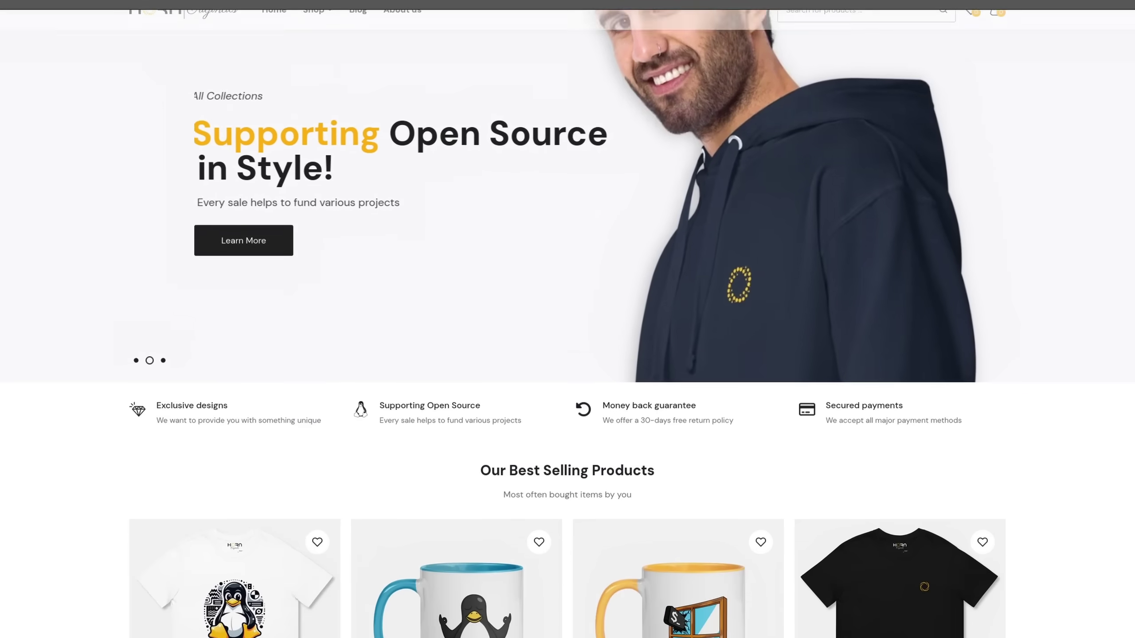
{"action": "scroll", "coordinate": [1006, 423], "scroll_direction": "down", "scroll_amount": 5}
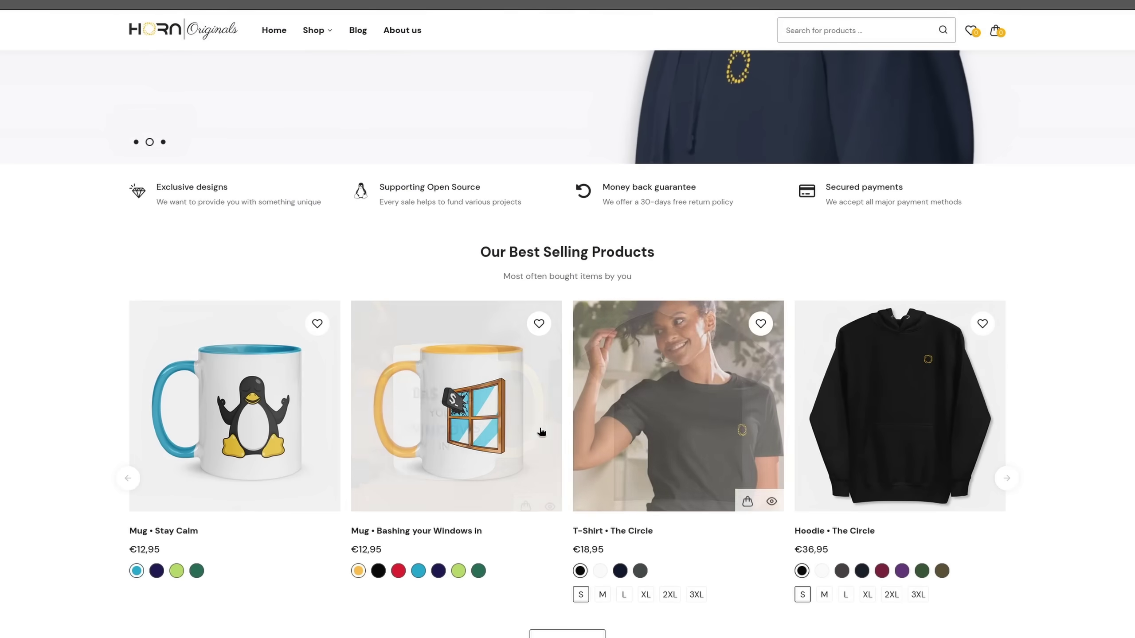